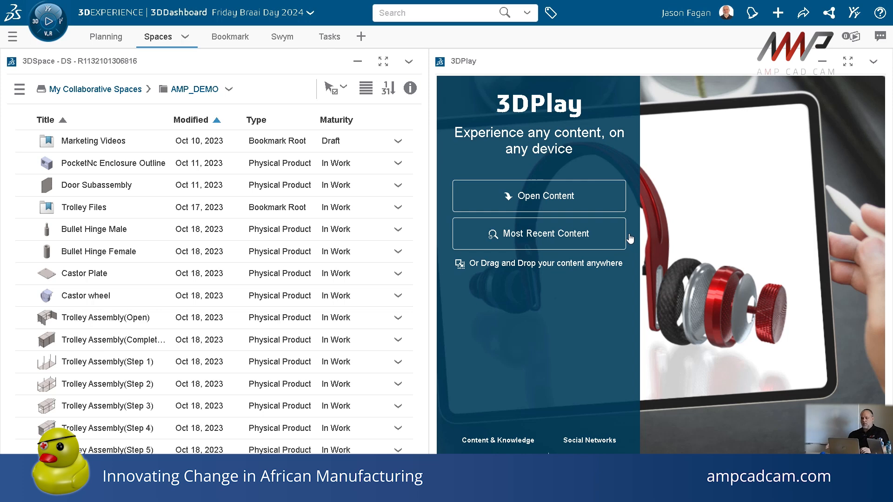
Search for "cutter" and open the Rotary_Brush_Cutter(Default) physical product in the 3D viewer
left_click(409, 13)
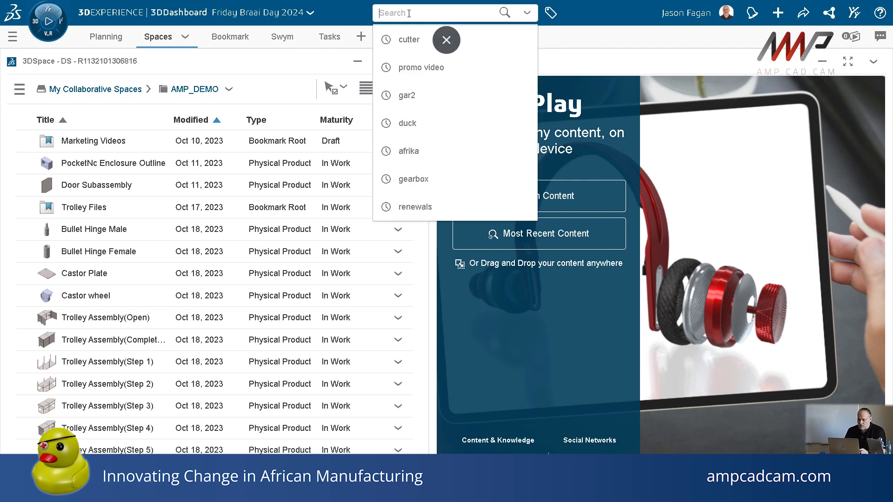
left_click(421, 40)
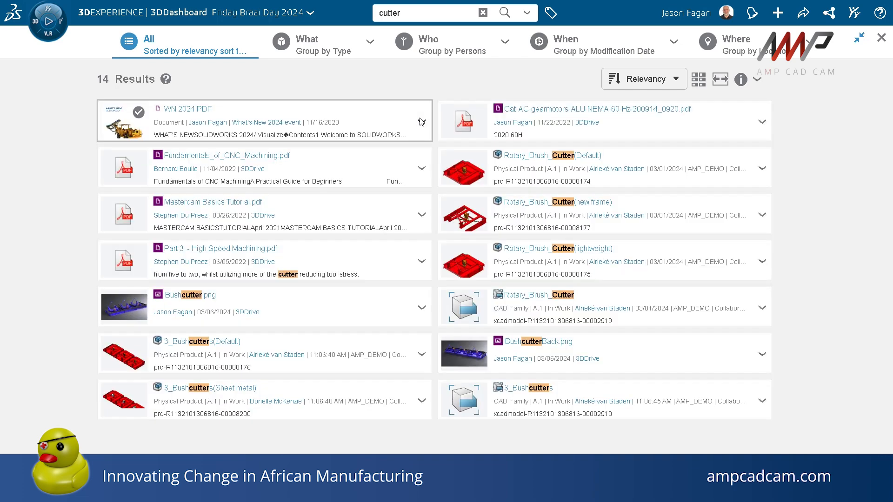
mouse_move(422, 121)
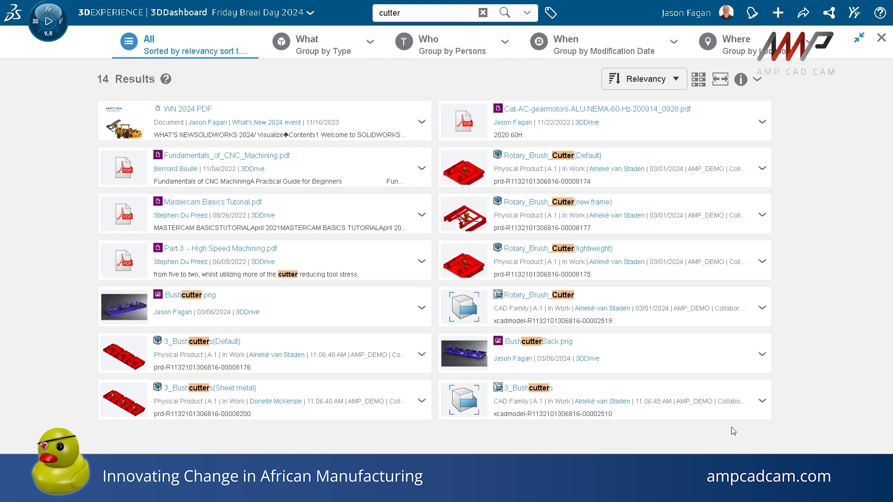
mouse_move(680, 277)
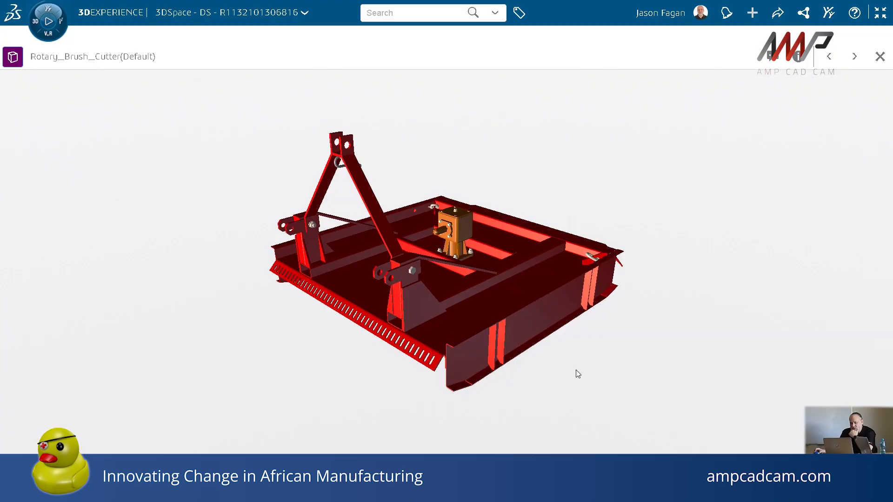
Examine the rotary brush cutter's deck, hitch frame and gearbox from several angles
mouse_move(574, 361)
middle_mouse_down()
mouse_move(585, 344)
mouse_move(678, 356)
mouse_move(642, 369)
mouse_move(578, 361)
mouse_move(588, 355)
mouse_move(576, 337)
middle_mouse_up()
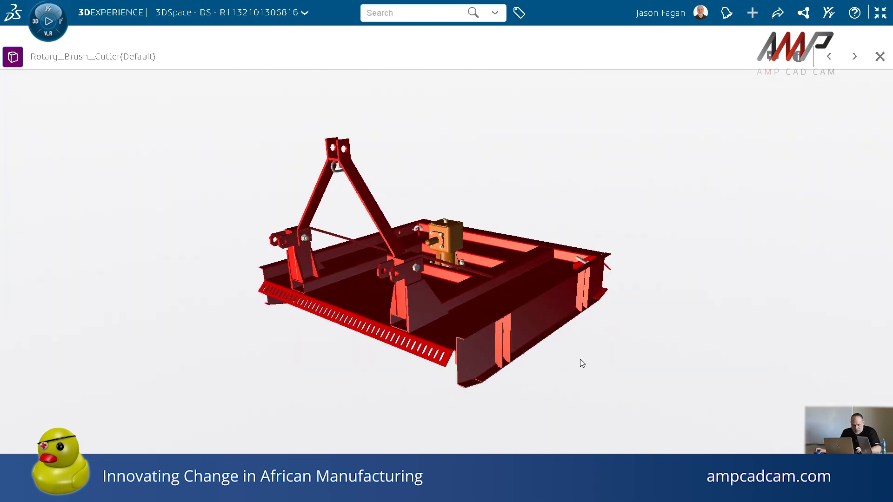
mouse_move(582, 358)
middle_mouse_down("shift")
mouse_move(566, 321)
mouse_move(595, 364)
middle_mouse_up("shift")
middle_click_drag(595, 362, 562, 325, "ctrl")
middle_click_drag(451, 297, 488, 321)
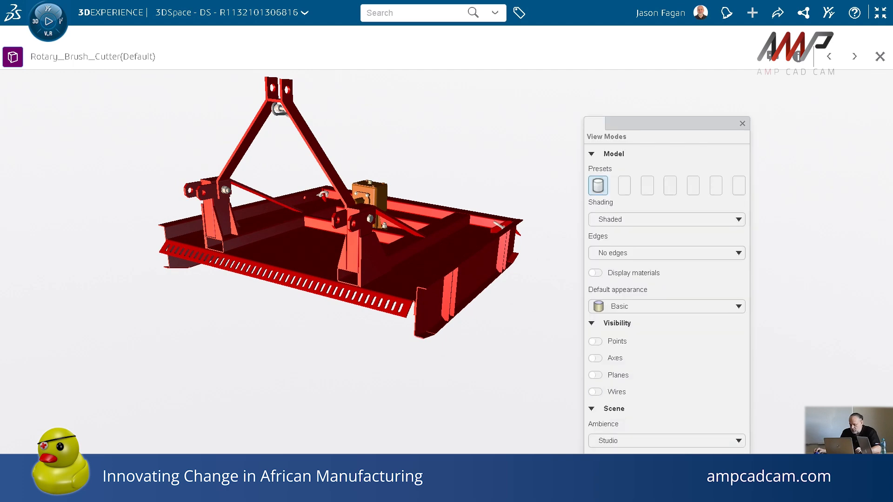
left_click(742, 125)
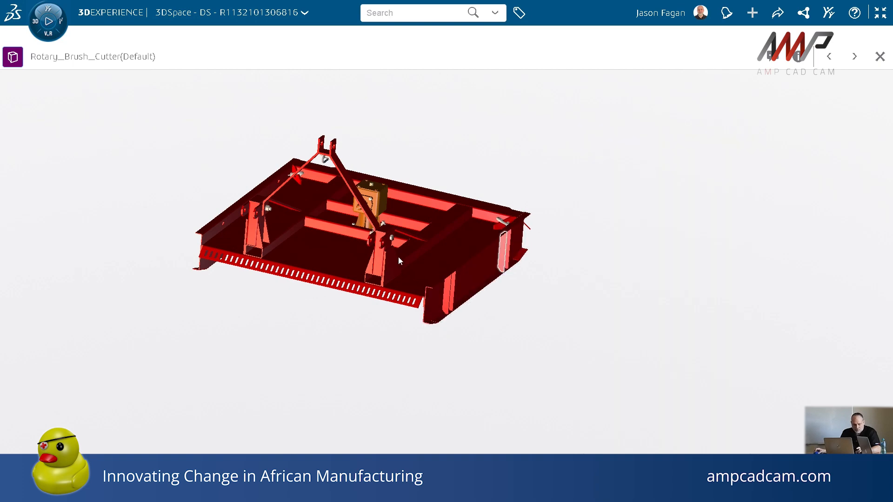
scroll(417, 275, "up", 1)
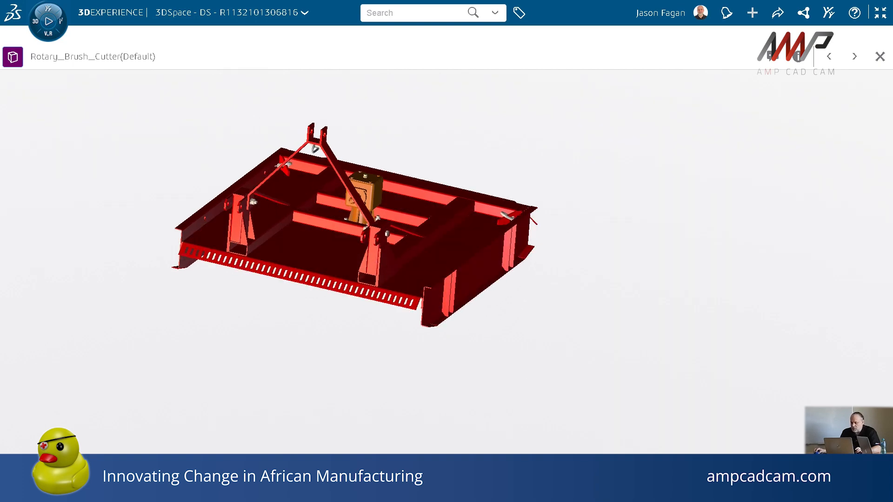
left_click(558, 480)
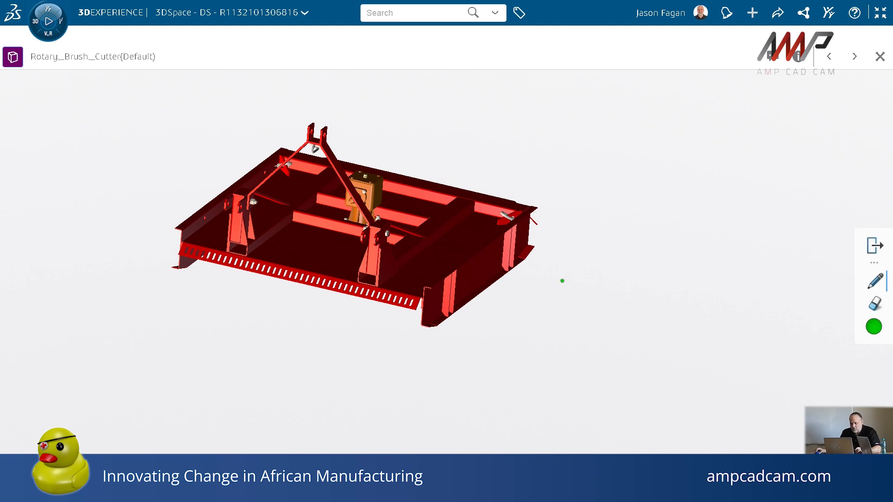
left_click(877, 252)
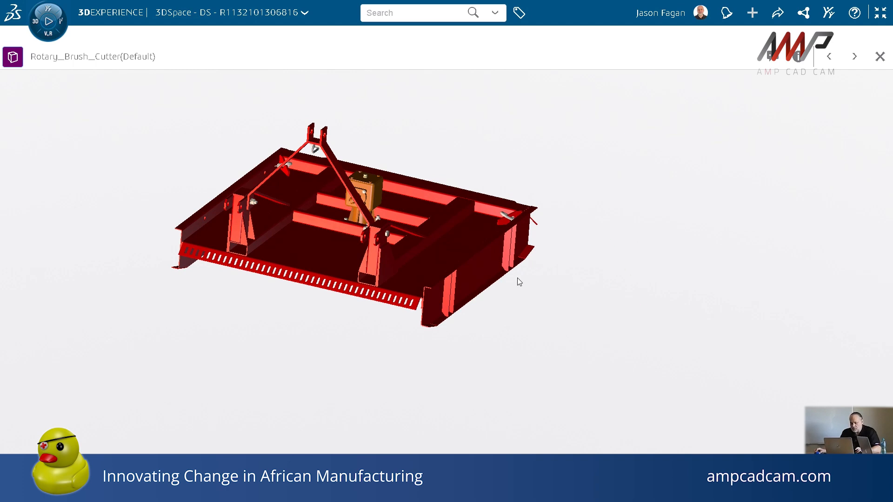
Sketch two orange freehand four-sided outlines in a row beside the cutter, representing two additional cutter decks
scroll(531, 267, "up", 1)
scroll(532, 266, "down", 2)
scroll(531, 266, "down", 1)
mouse_move(541, 283)
middle_mouse_down()
mouse_move(522, 284)
mouse_move(549, 284)
middle_mouse_up()
right_click_drag(517, 280, 510, 275)
middle_click_drag(510, 274, 486, 284)
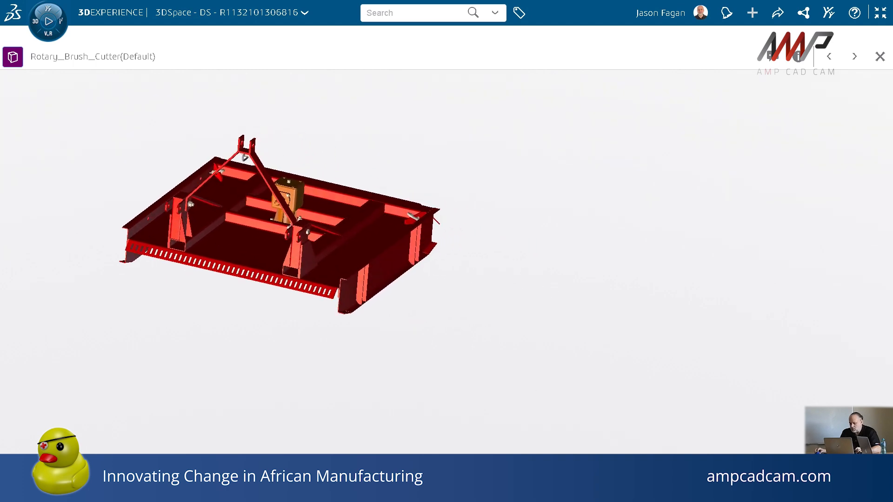
left_click(877, 331)
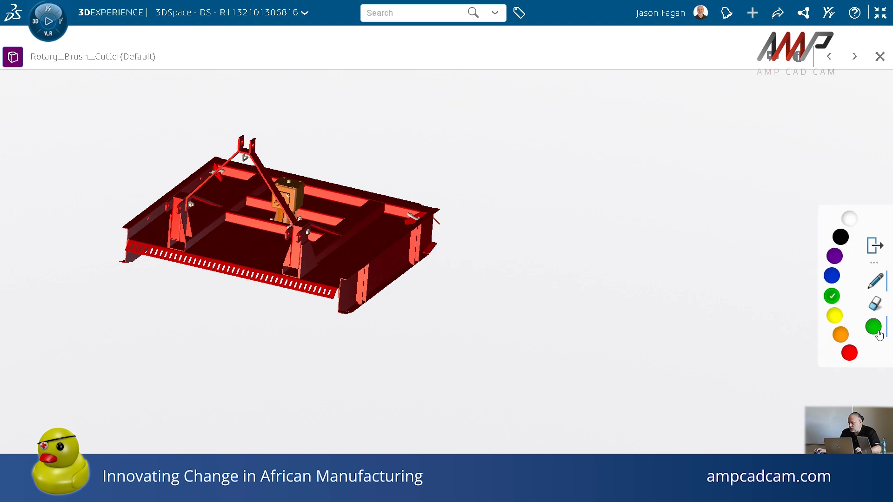
left_click(841, 333)
left_click_drag(447, 212, 651, 250)
mouse_move(565, 326)
left_mouse_down()
mouse_move(361, 315)
mouse_move(447, 213)
left_mouse_up()
mouse_move(663, 260)
left_mouse_down()
mouse_move(810, 266)
mouse_move(752, 408)
mouse_move(578, 369)
mouse_move(661, 255)
left_mouse_up()
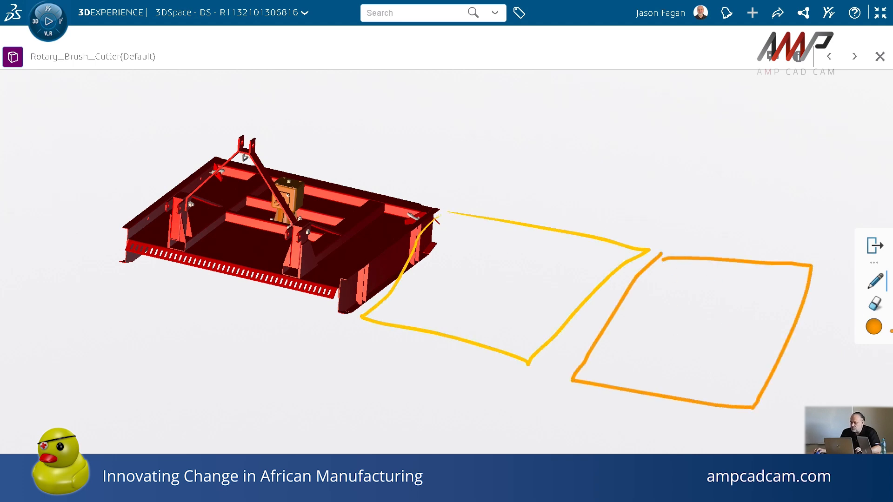
Draw a blue freehand frame outline spanning the cutter and both orange outlines
left_click(874, 326)
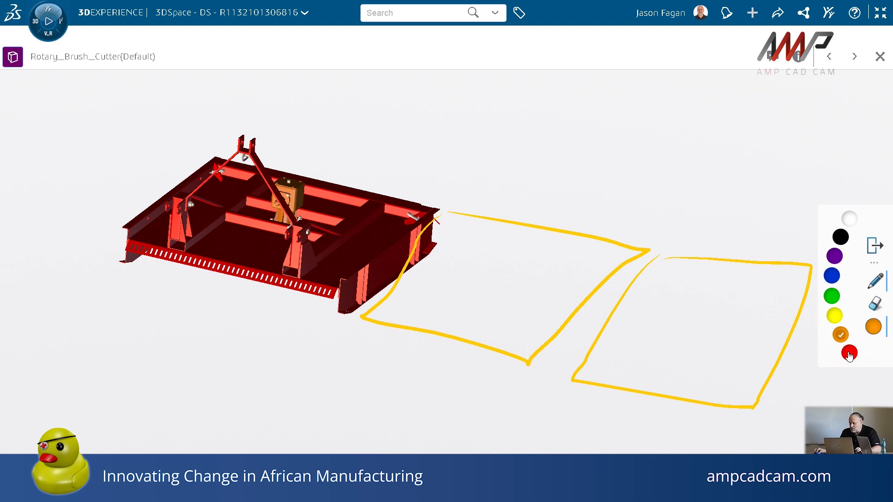
left_click(833, 277)
mouse_move(220, 163)
left_mouse_down()
mouse_move(753, 242)
mouse_move(814, 266)
mouse_move(656, 378)
mouse_move(230, 263)
mouse_move(184, 205)
mouse_move(226, 169)
mouse_move(234, 172)
left_mouse_up()
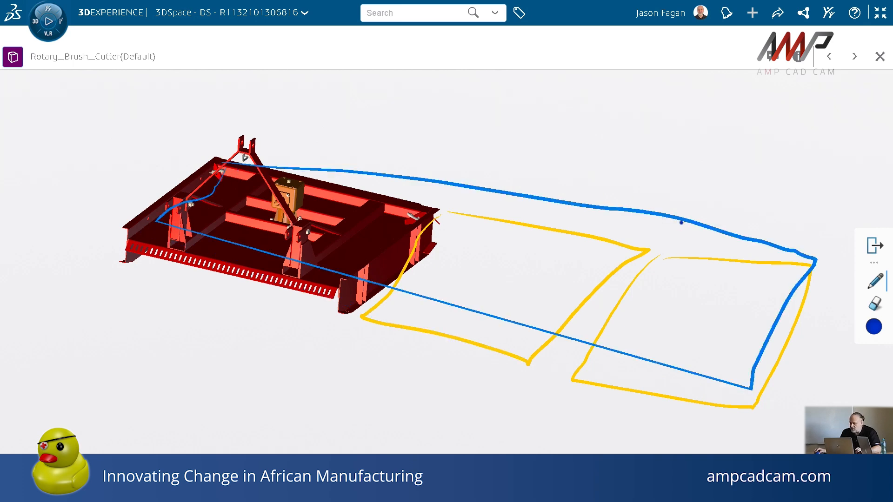
Sketch green housing shapes over the cutter's gearbox and inside each of the two orange outlines
left_click(875, 326)
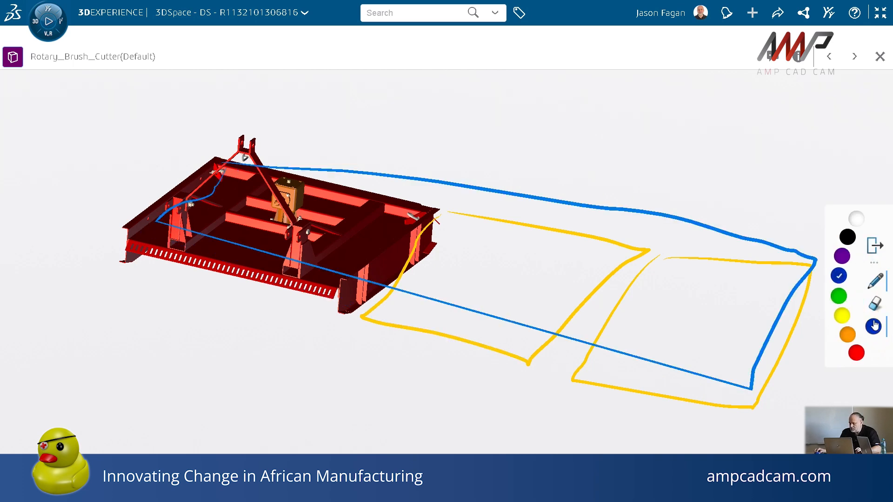
left_click(844, 296)
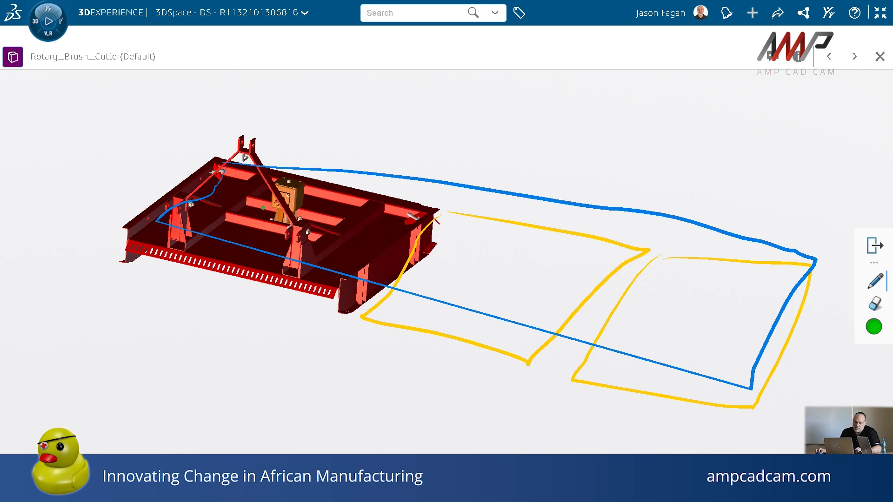
mouse_move(285, 174)
left_mouse_down()
mouse_move(259, 187)
mouse_move(308, 197)
mouse_move(298, 175)
mouse_move(261, 195)
mouse_move(259, 208)
left_mouse_up()
left_click_drag(303, 201, 300, 217)
left_click_drag(314, 179, 318, 207)
mouse_move(463, 258)
left_mouse_down()
mouse_move(482, 245)
mouse_move(526, 255)
mouse_move(460, 276)
left_mouse_up()
left_click_drag(513, 265, 503, 286)
mouse_move(702, 292)
left_mouse_down()
mouse_move(680, 289)
mouse_move(668, 304)
mouse_move(725, 304)
mouse_move(698, 298)
mouse_move(670, 316)
mouse_move(720, 330)
left_mouse_up()
Draw purple drive lines linking the three green housings, plus one running forward from the middle housing, and finish drawing
left_click(874, 326)
left_click(834, 256)
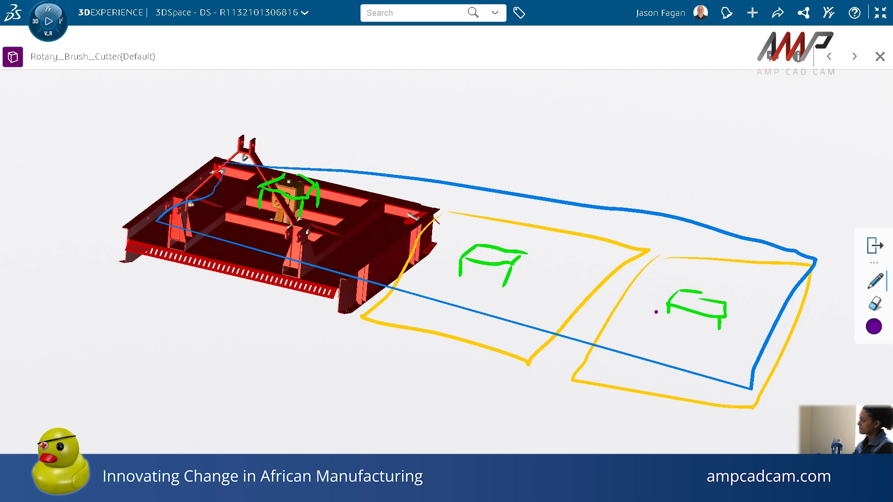
left_click_drag(525, 269, 685, 305)
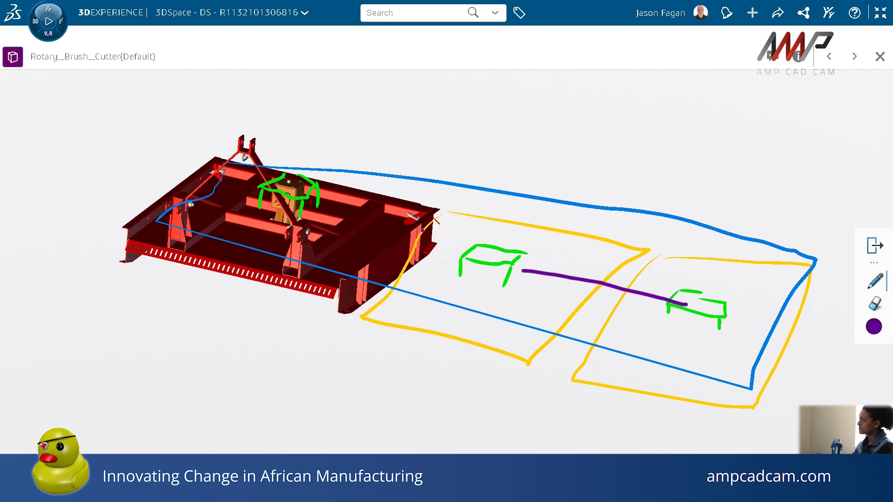
left_click_drag(458, 258, 316, 219)
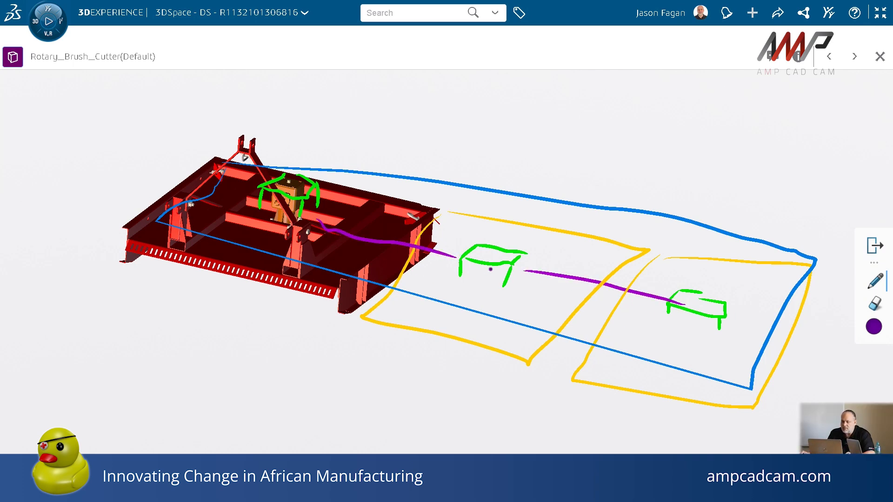
left_click_drag(483, 274, 361, 382)
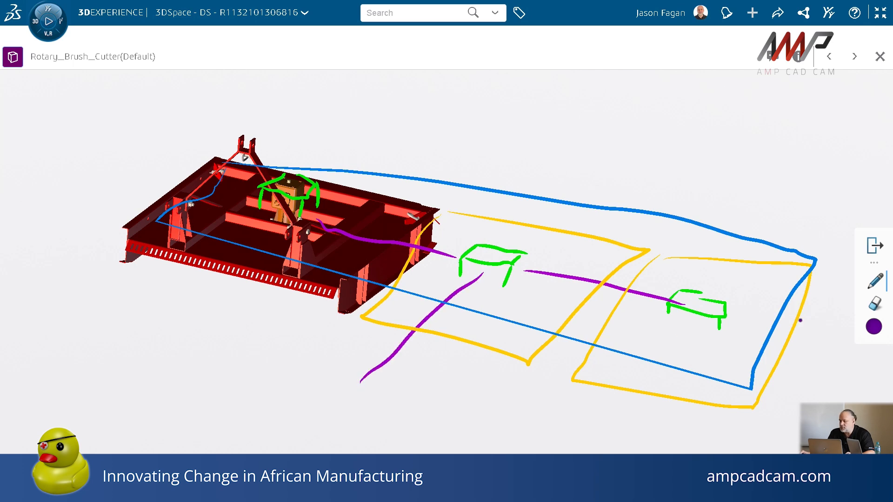
left_click(876, 252)
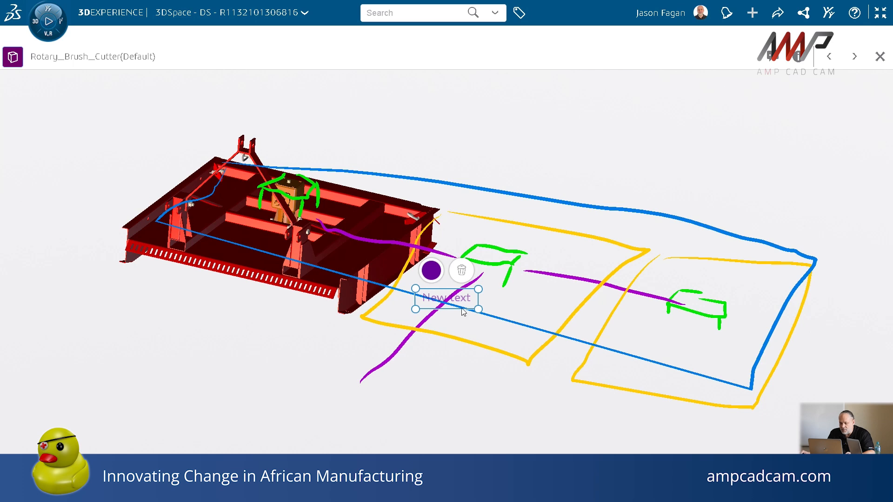
Place the purple text note "need a frame to connect all 3" above the far end of the blue outline
mouse_move(448, 303)
left_mouse_down()
mouse_move(459, 315)
mouse_move(722, 237)
mouse_move(754, 215)
left_mouse_up()
double_click(754, 211)
type("nee")
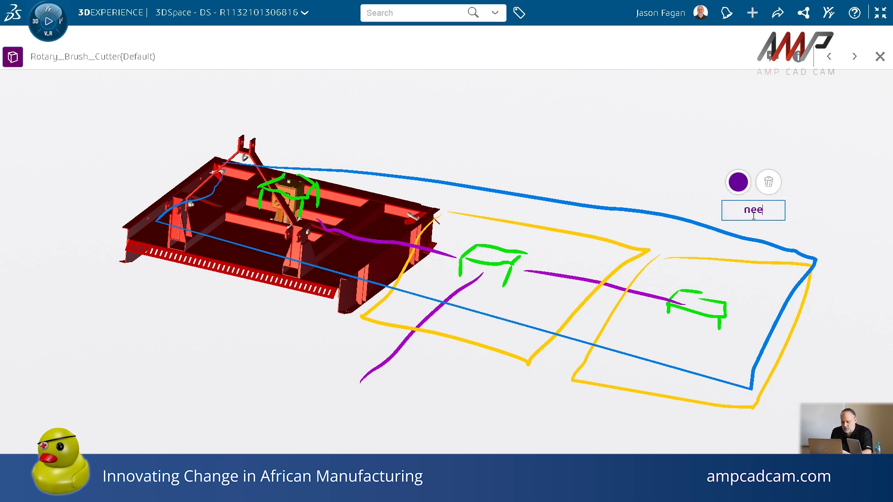
type("d a frame to connect all 3")
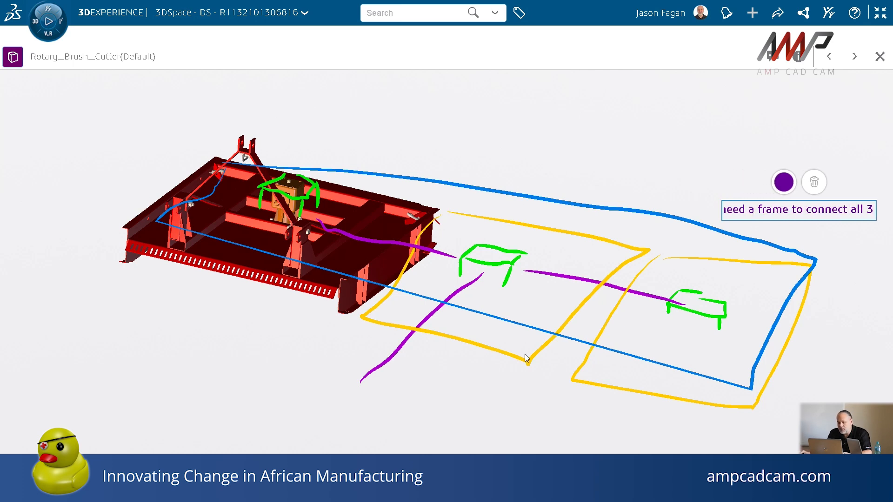
left_click(777, 309)
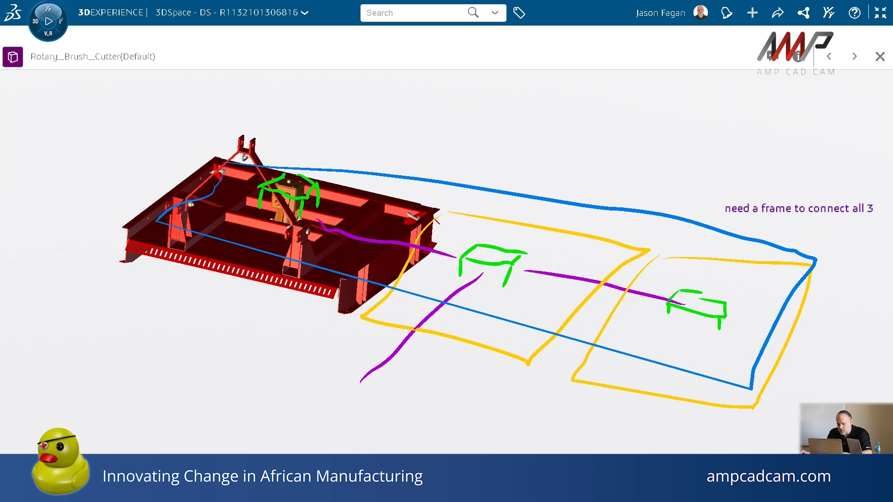
Add a red text note reading "need some SMT housings" above the blue outline
left_click(575, 479)
left_click_drag(457, 312, 536, 177)
left_click(532, 166)
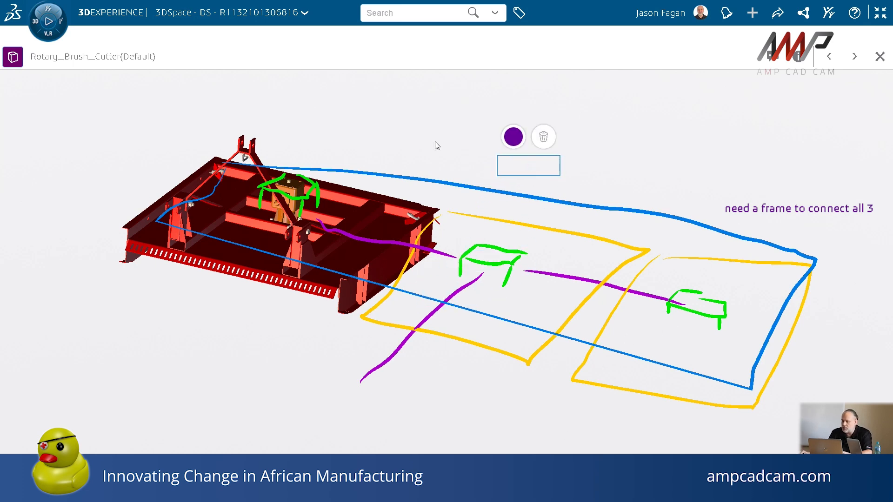
left_click(513, 137)
left_click(513, 161)
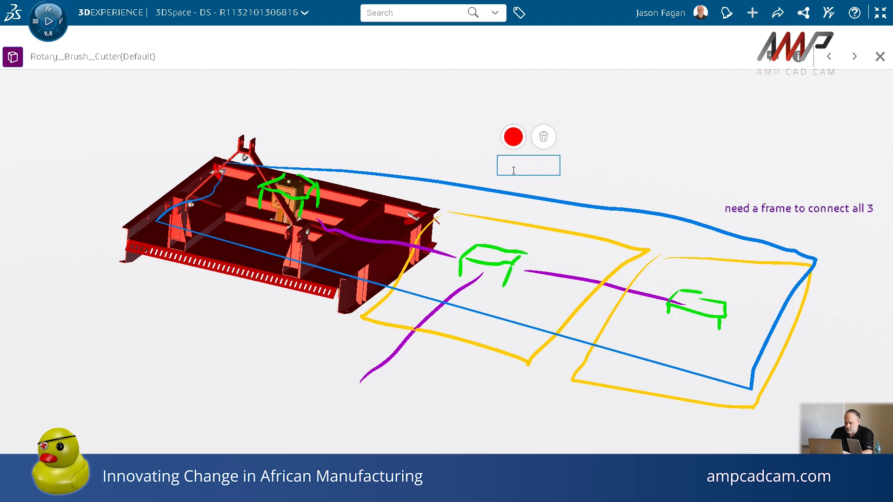
type("need shome SMT housings")
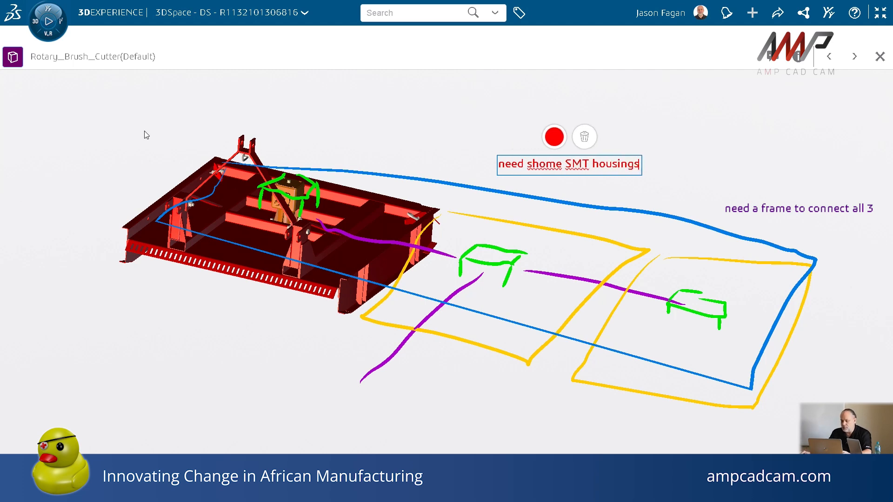
left_click(535, 164)
key("BackSpace")
left_click(566, 409)
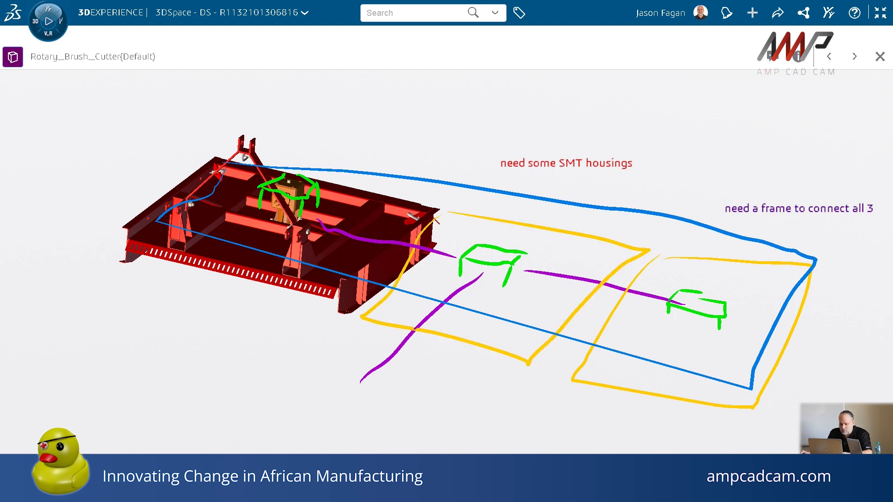
Save a screenshot of the marked-up cutter model and return to the dashboard
left_click(370, 476)
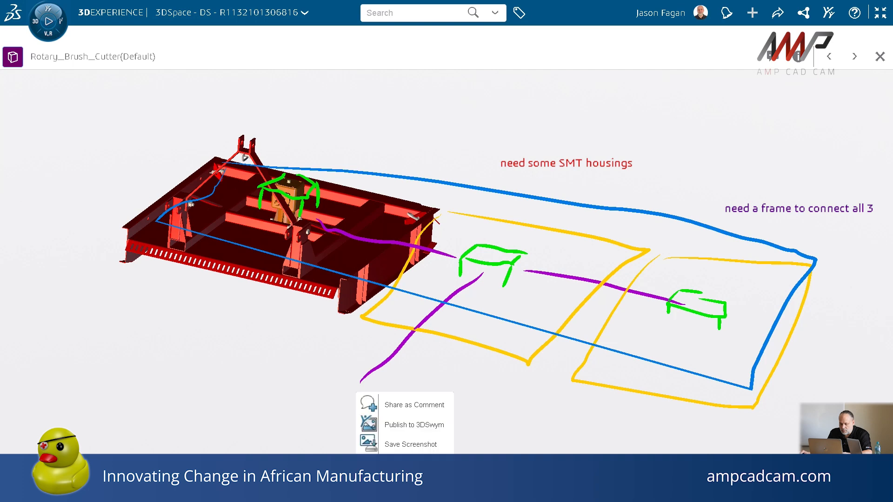
left_click(414, 448)
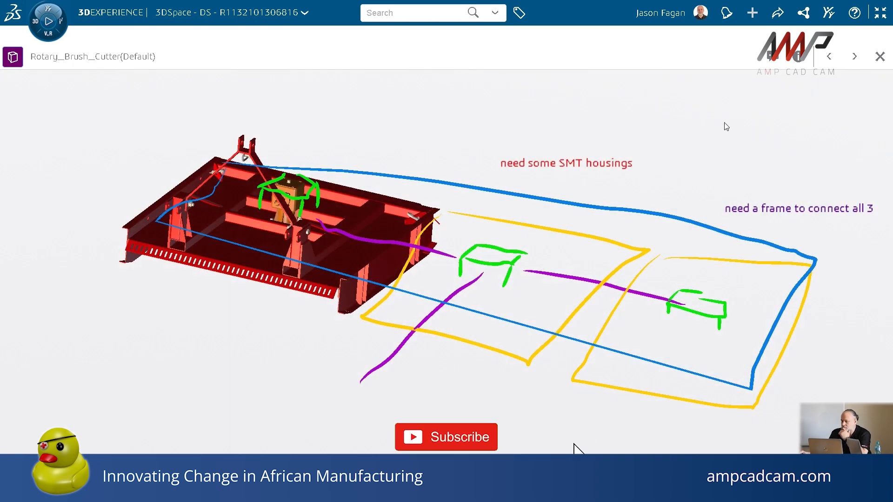
left_click(884, 13)
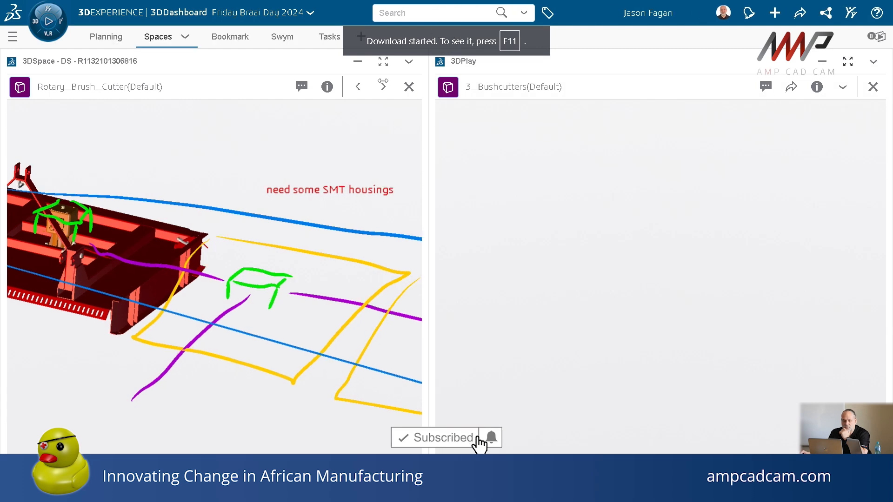
Create a standalone collaborative task titled "create framework for 3 brush cutters"
left_click(327, 37)
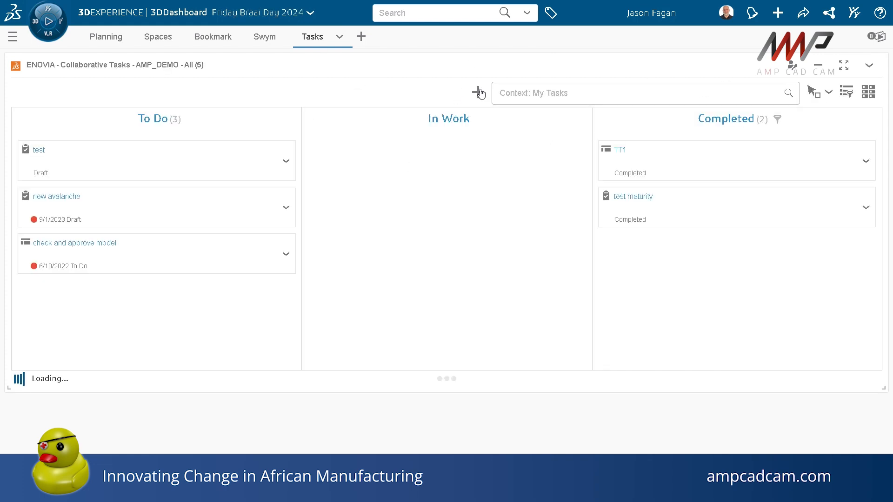
left_click(478, 93)
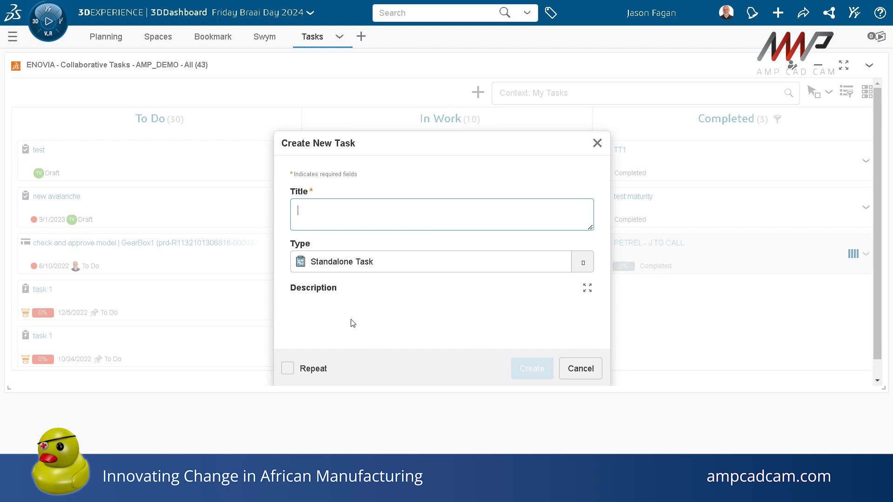
type("cre")
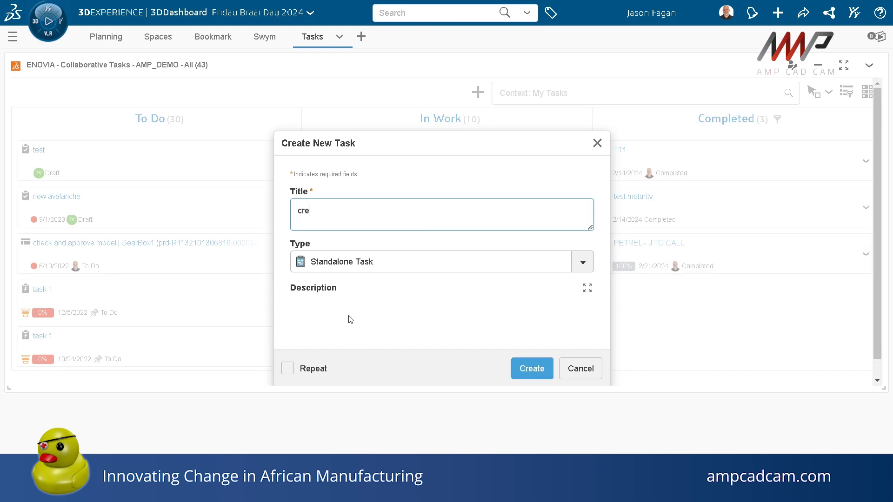
type("atr")
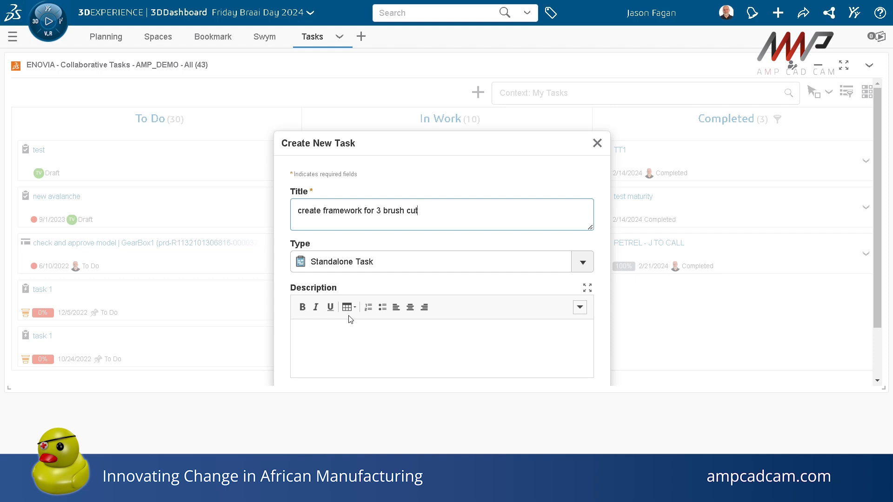
left_click(381, 355)
scroll(582, 311, "down", 1)
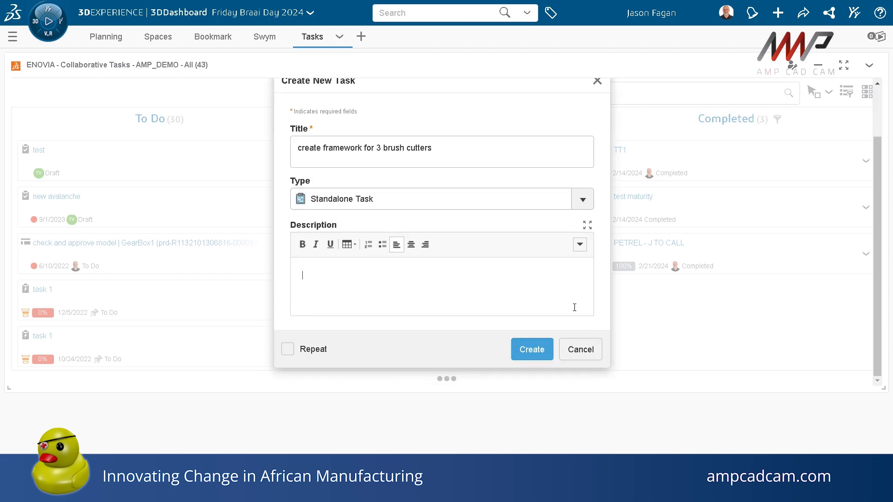
left_click(521, 348)
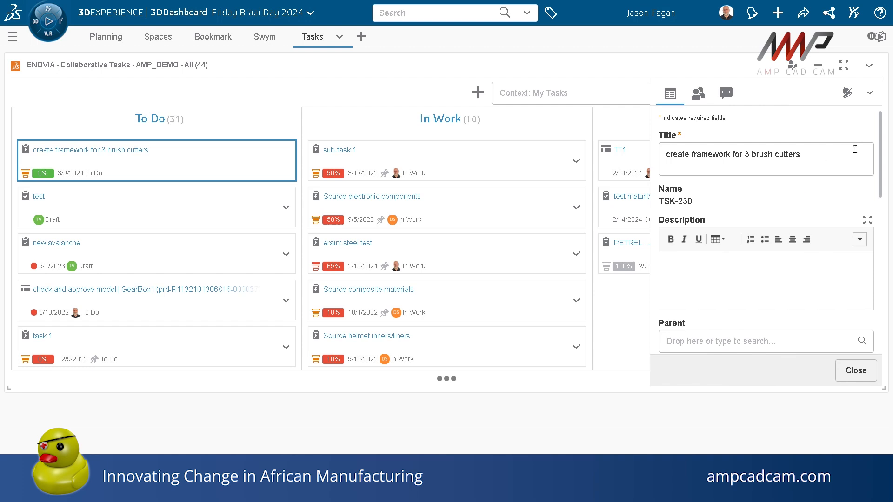
Insert the image 3DPlay_Screenshot (4).png from Downloads into the new task's description
scroll(808, 178, "down", 2)
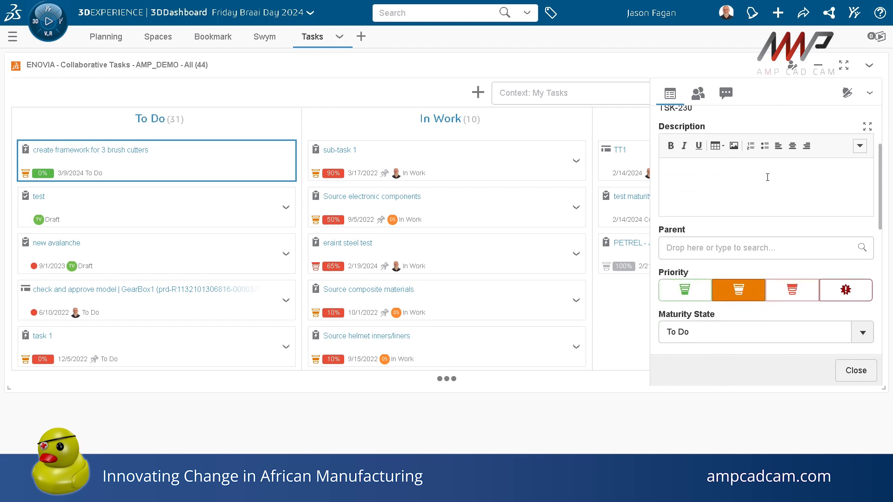
left_click(733, 147)
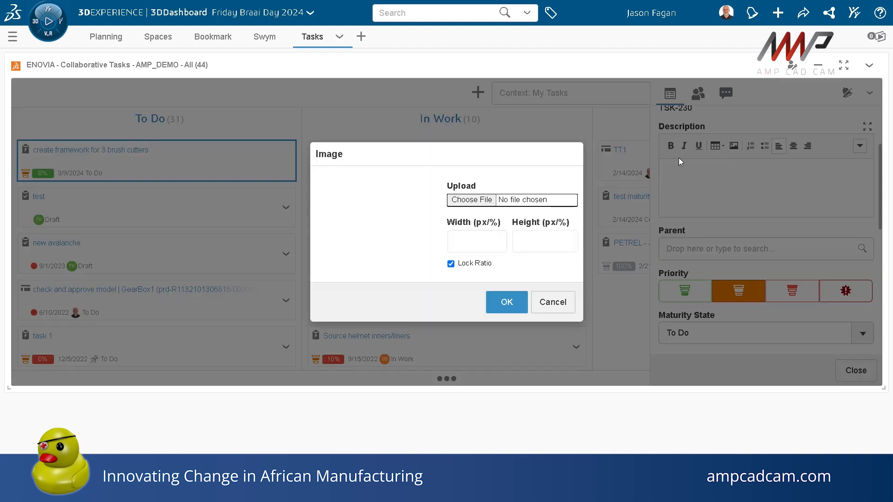
left_click(471, 199)
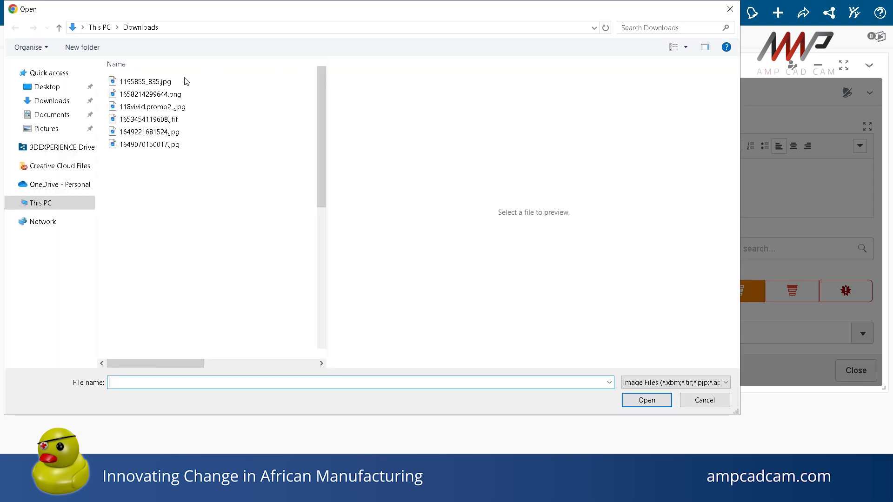
left_click(161, 82)
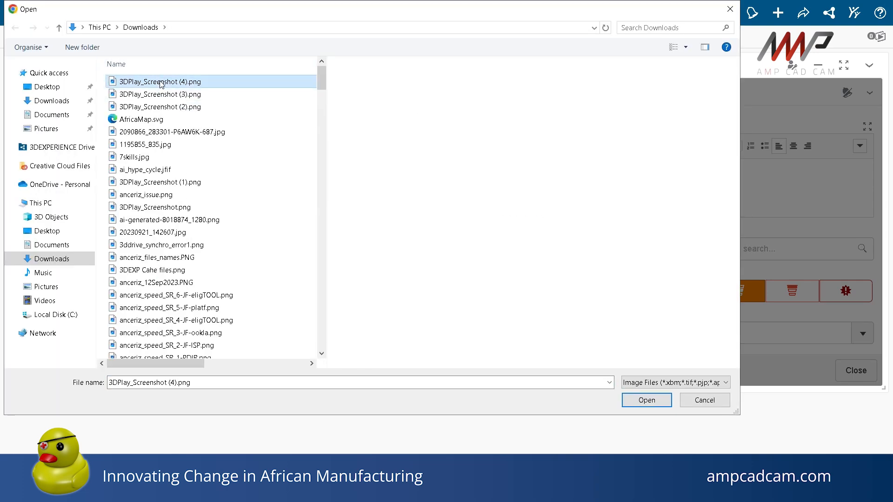
left_click(646, 400)
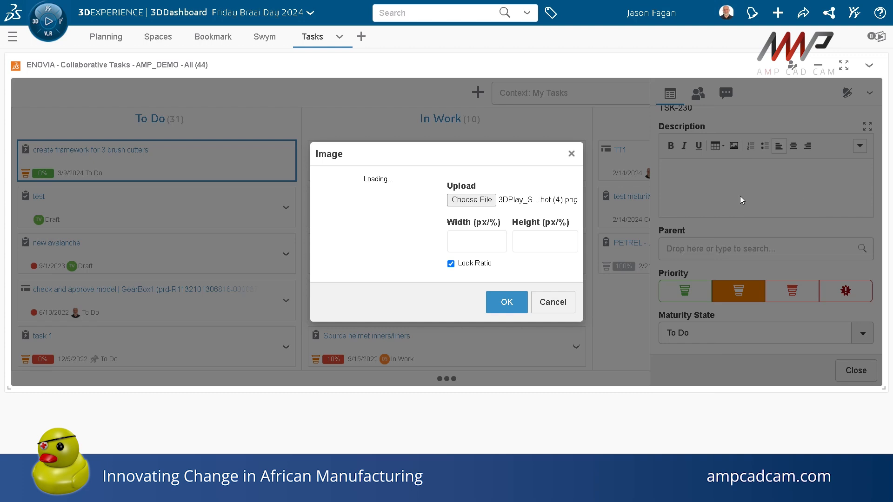
key("Return")
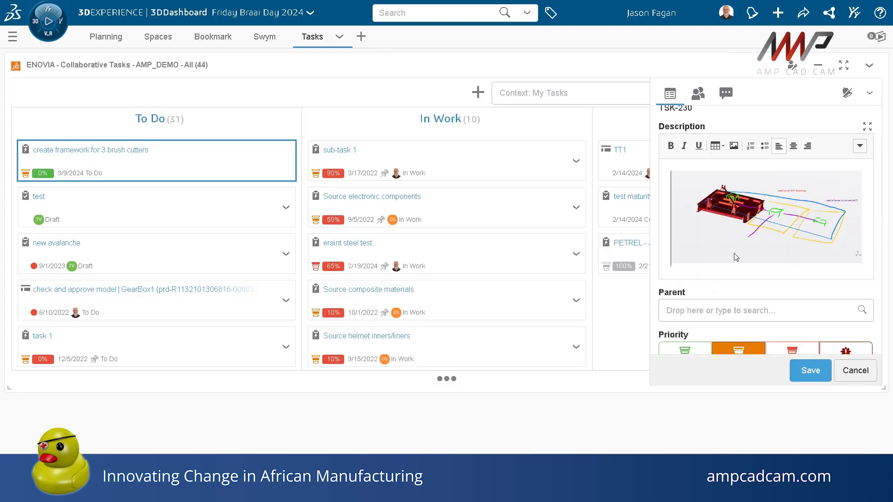
Add the text "please create a framework from standard profiles" above the image in the task description
key("Return")
type("please create a fr")
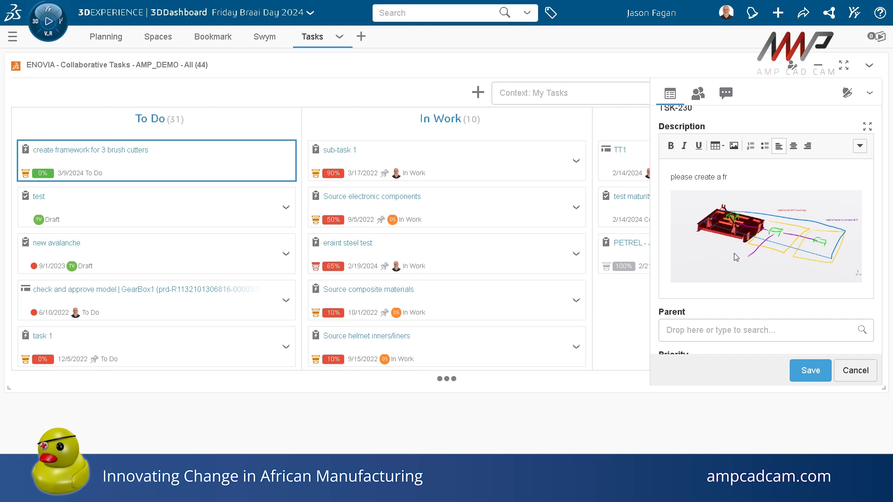
type("amework from standard profiles")
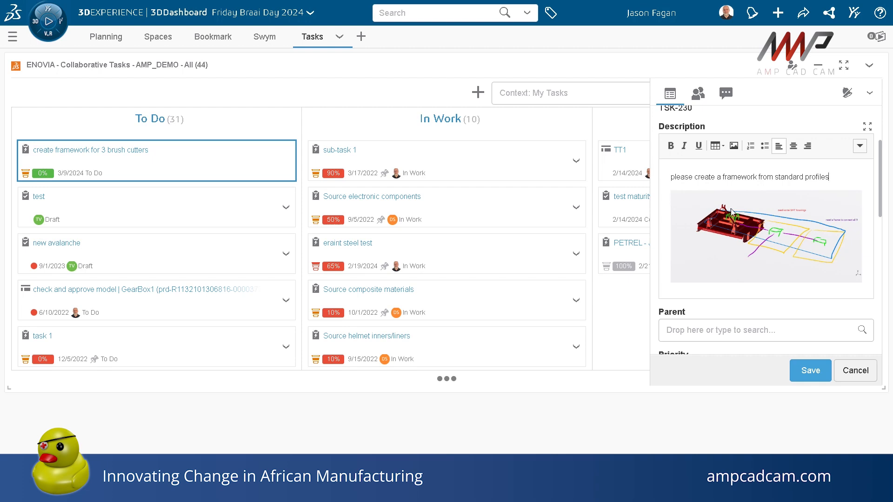
Raise the task's priority to the third, red level and fix its planned end at Sat, Mar 09, 2024
scroll(772, 215, "down", 3)
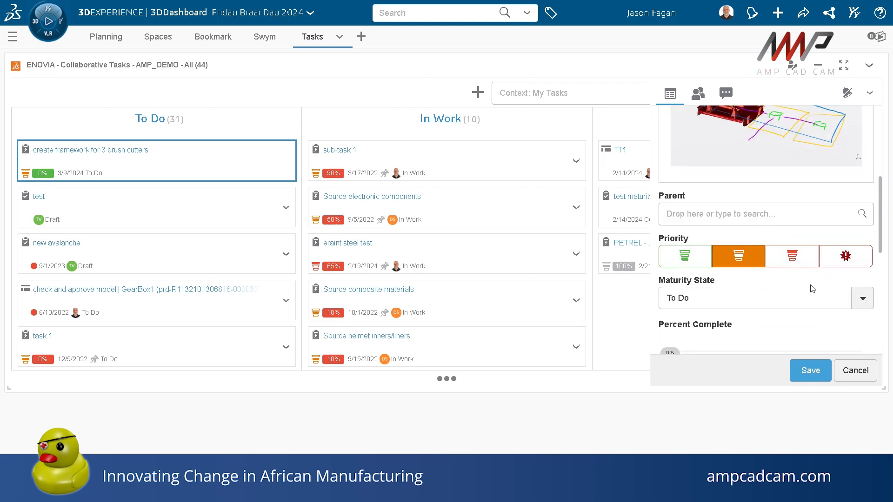
left_click(792, 256)
scroll(798, 231, "down", 3)
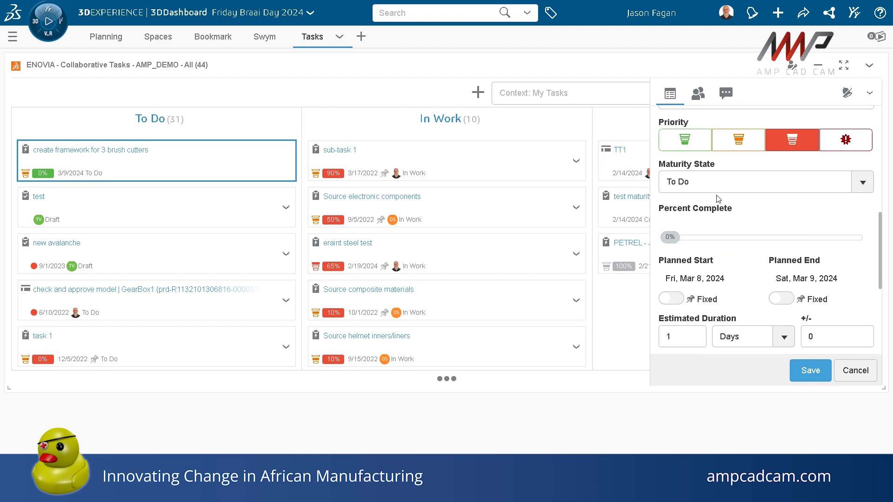
scroll(698, 158, "down", 2)
scroll(693, 152, "up", 2)
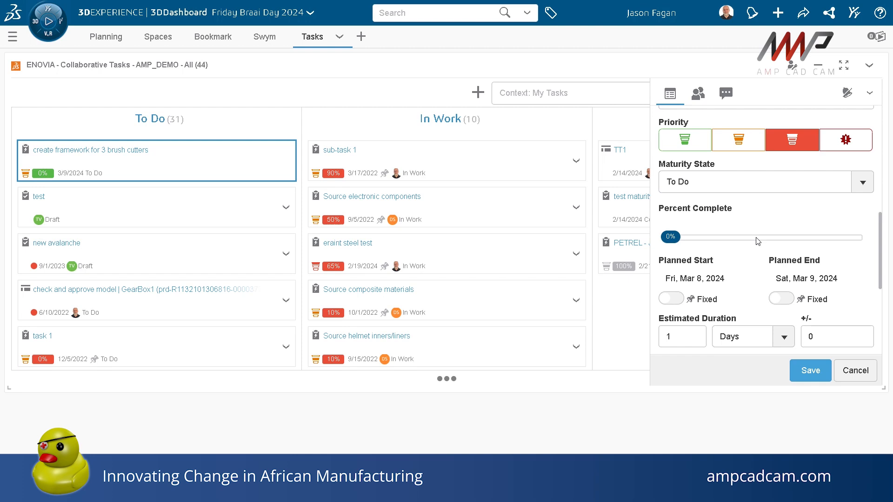
scroll(679, 240, "down", 2)
left_click(781, 240)
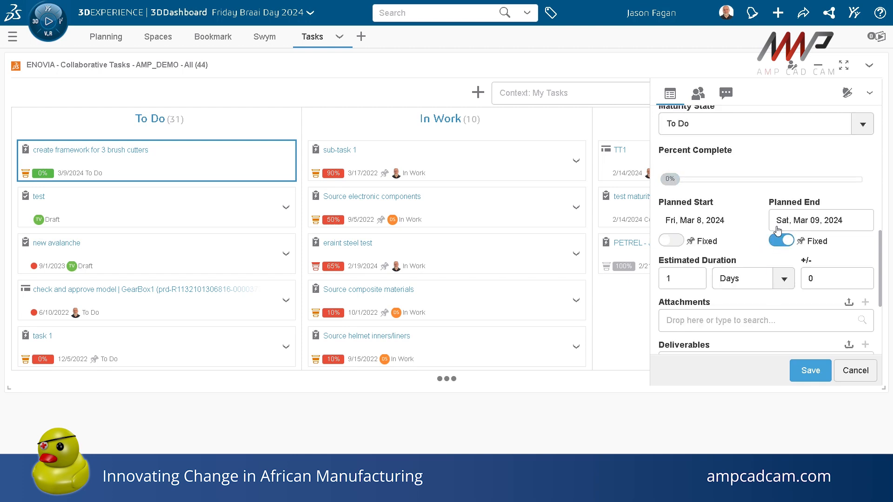
Try to attach 3DPlay_Screenshot (4).png from Downloads to the task
scroll(778, 284, "down", 2)
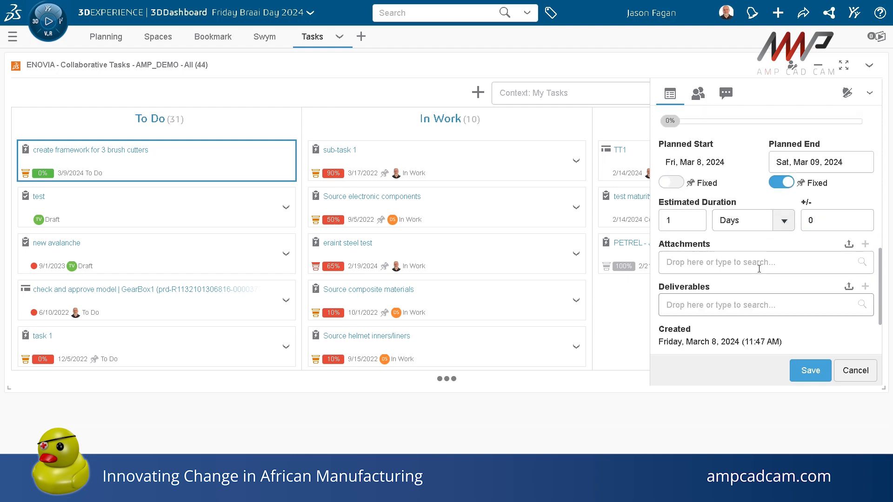
left_click(847, 247)
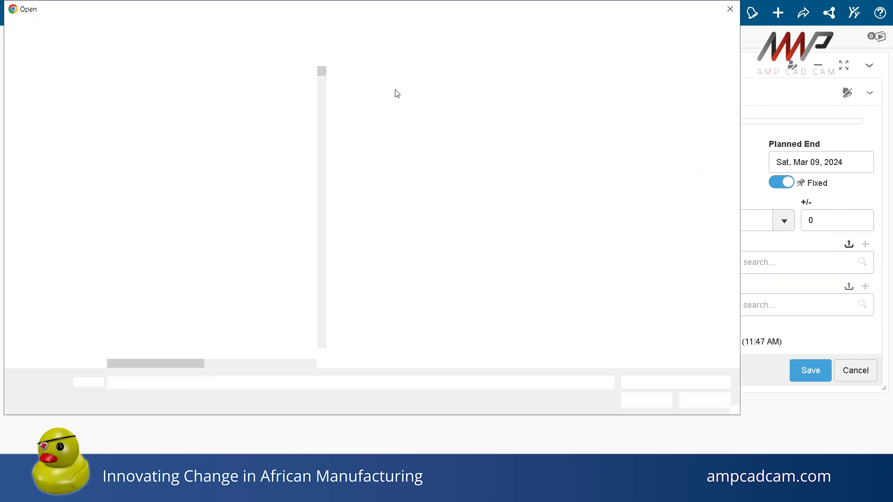
left_click(166, 82)
left_click(646, 400)
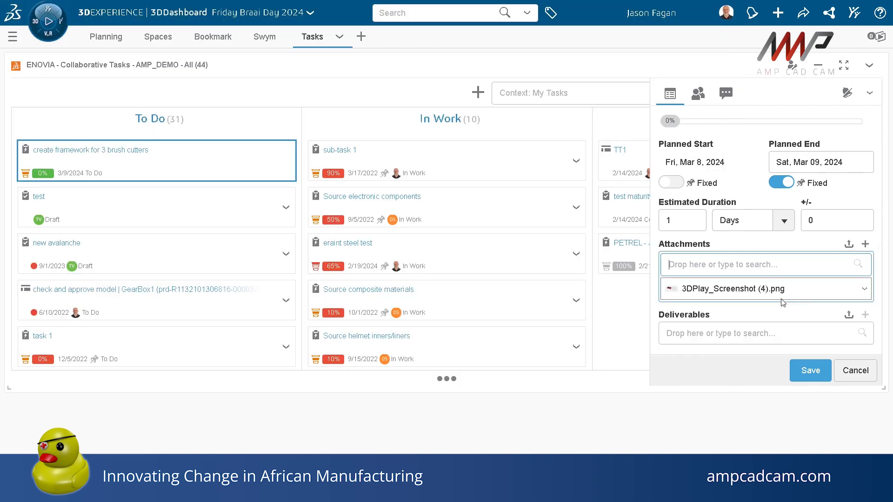
scroll(797, 299, "down", 2)
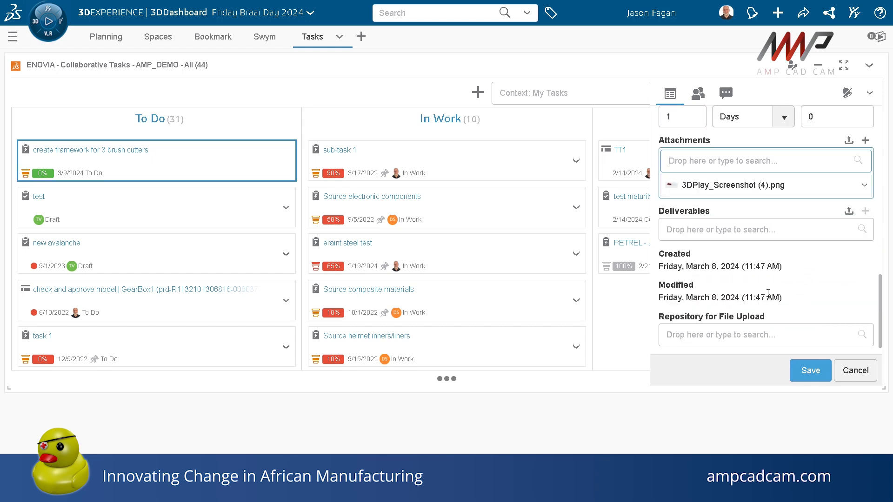
Find the responsible colleague by first name, add them as the task's assignee, and save the task
left_click(698, 94)
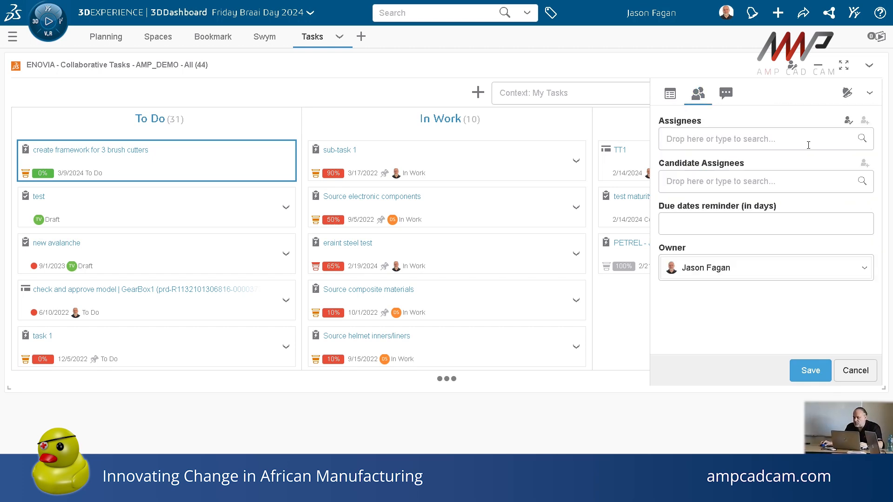
left_click(768, 140)
type("al")
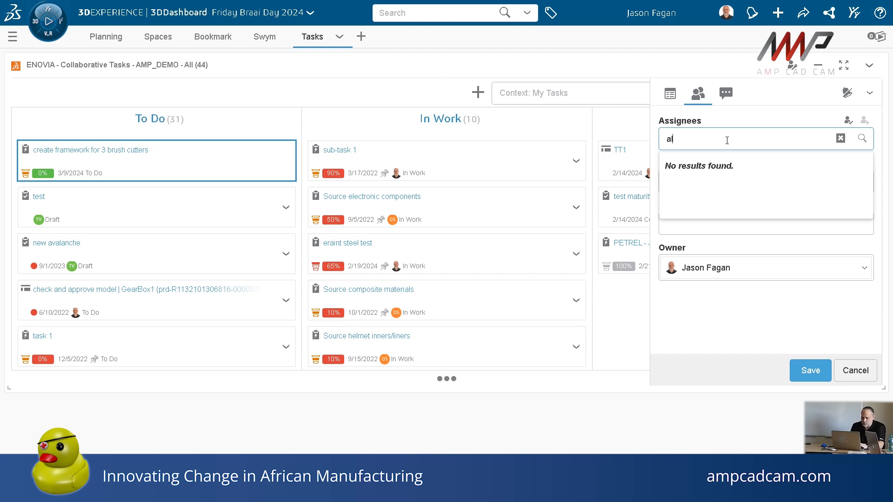
type("rike")
key("BackSpace")
key("BackSpace")
type("ek")
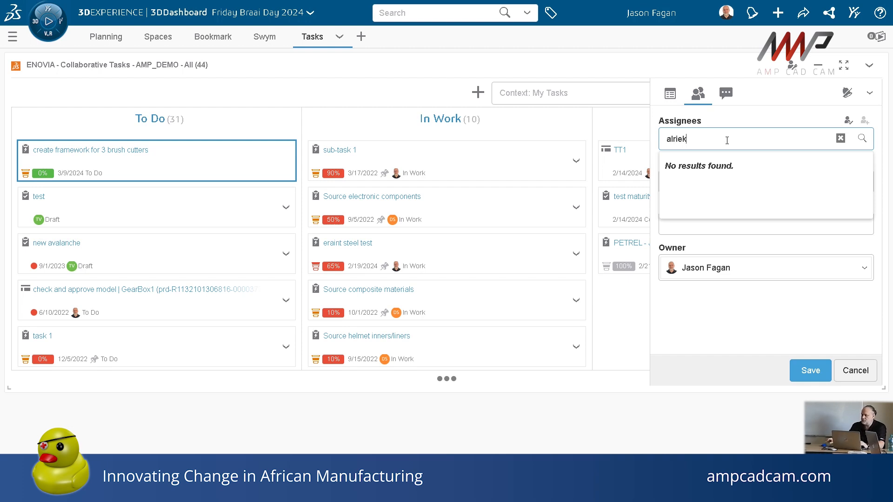
left_click(716, 163)
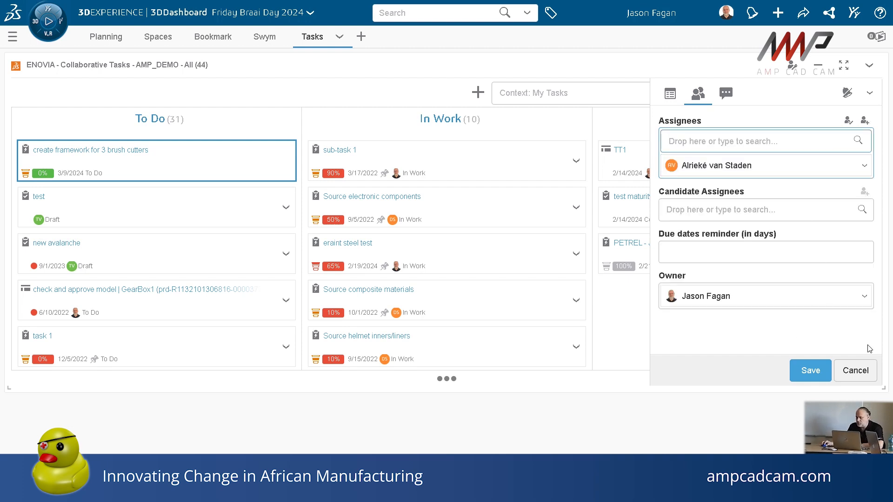
left_click(814, 372)
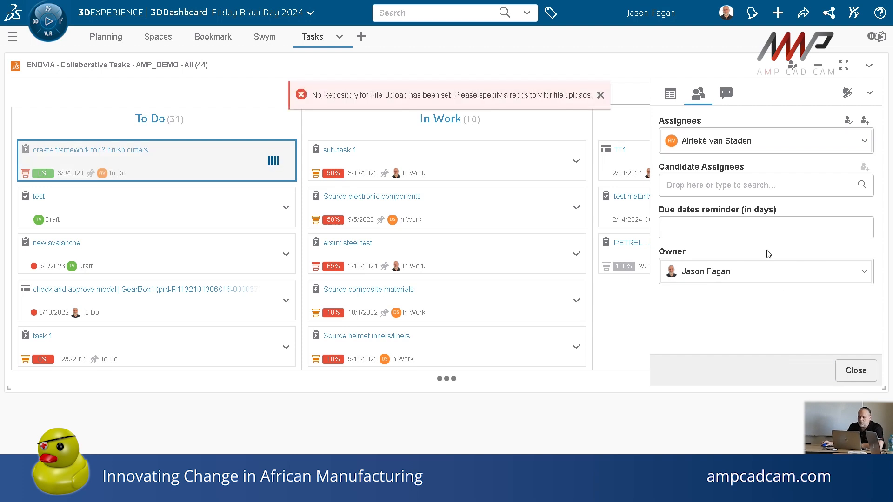
Set the task's repository for file upload to AMP_DEMO
left_click(676, 103)
scroll(783, 251, "down", 6)
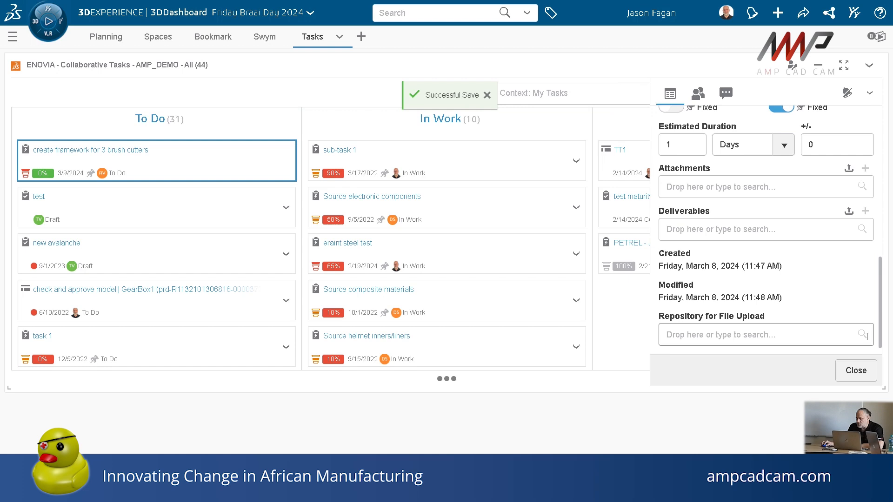
type("amp demo")
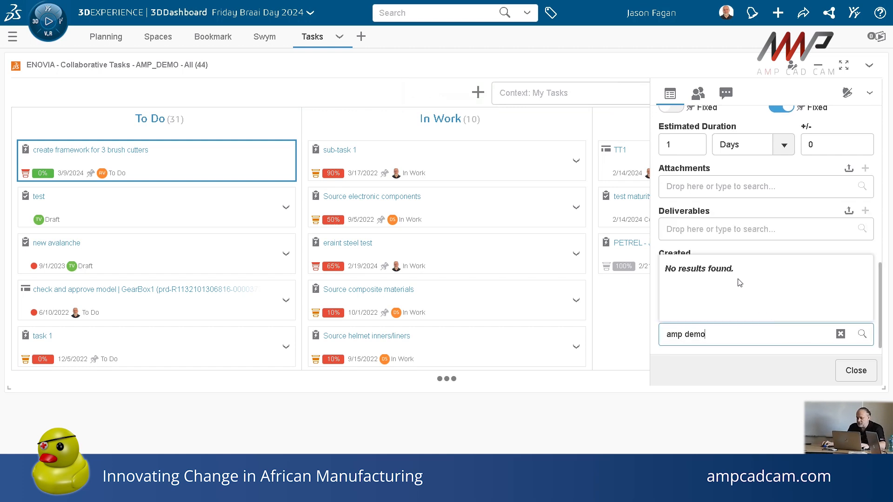
key("BackSpace")
key("BackSpace")
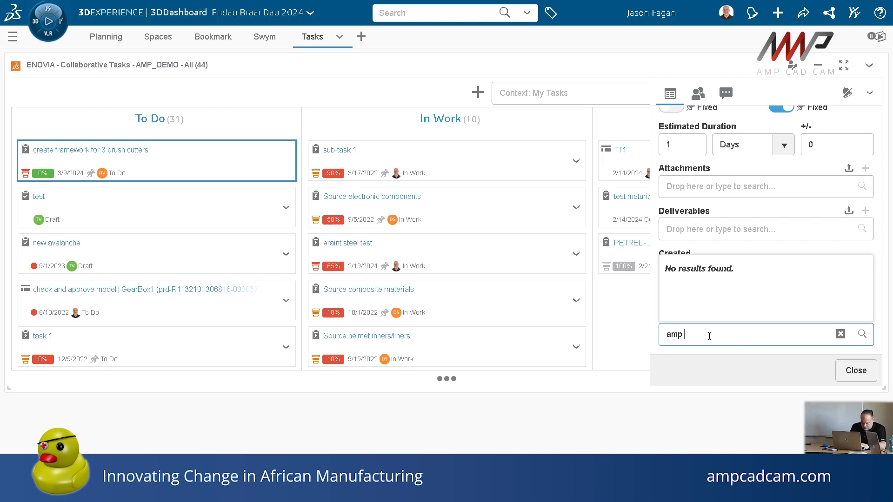
key("BackSpace")
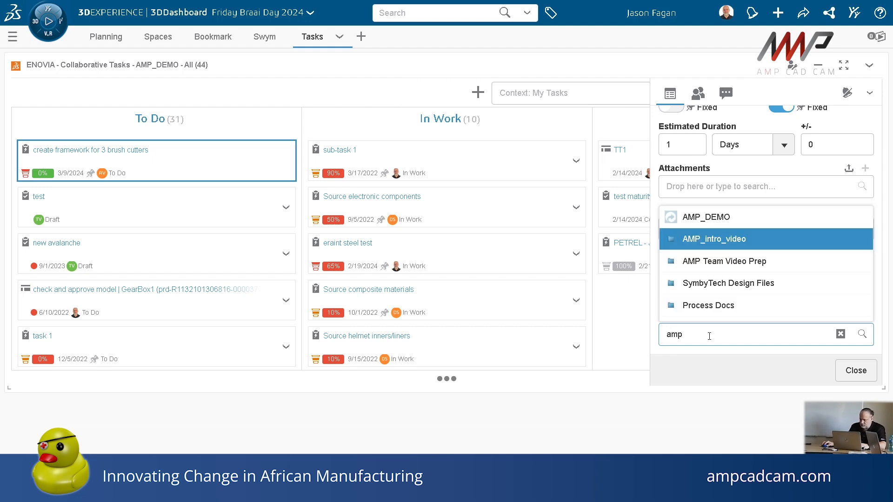
left_click(703, 218)
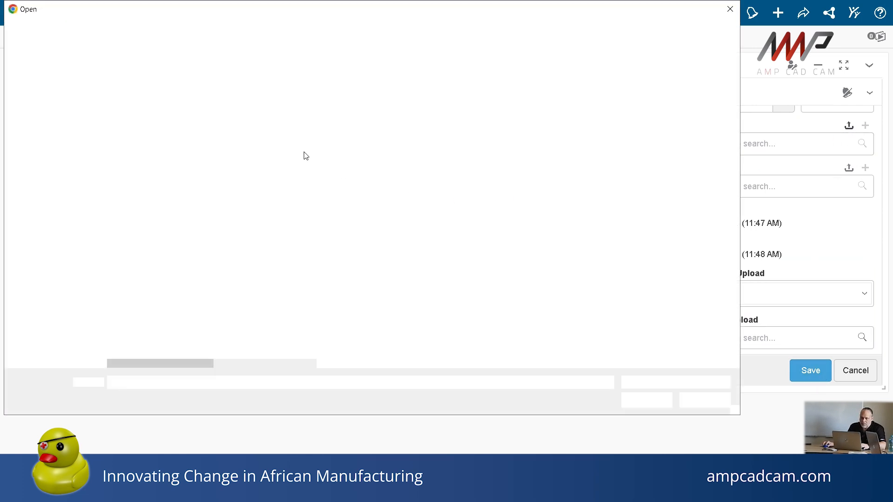
Attach 3DPlay_Screenshot (4).png to the task, save the changes, and close the task's details
left_click(161, 83)
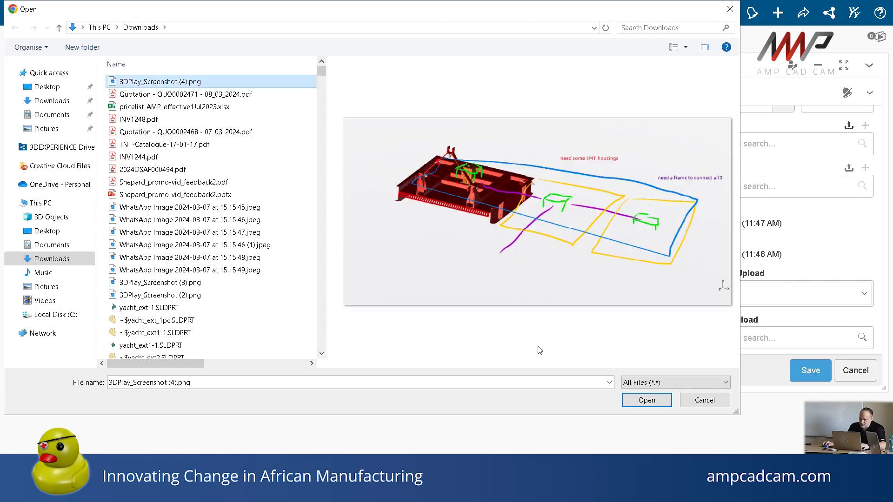
left_click(648, 400)
left_click(811, 371)
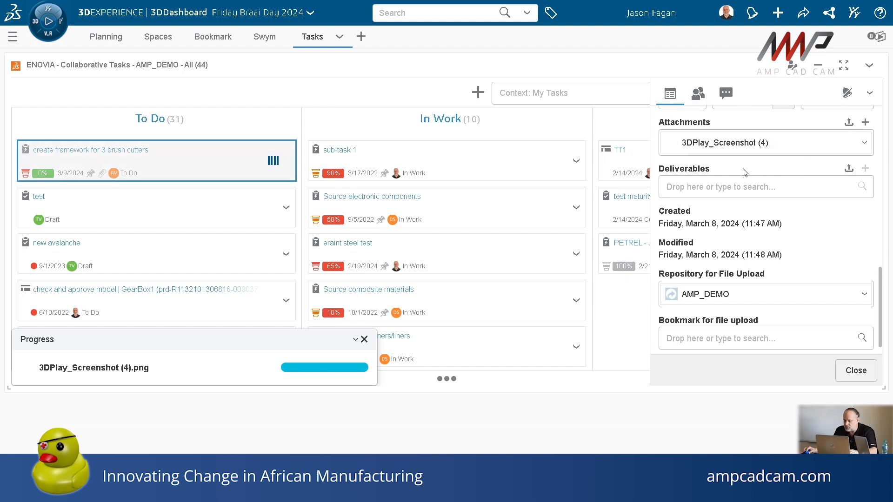
left_click(856, 370)
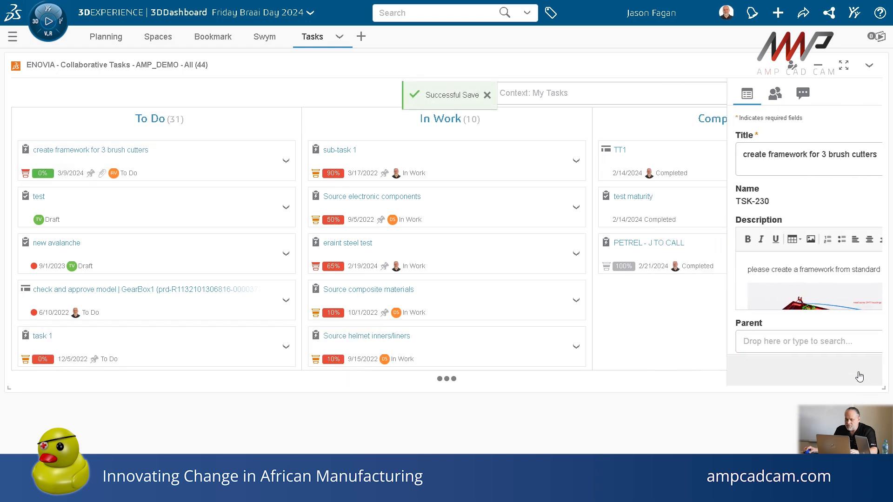
Create a new standalone task titled "create SMT transmission housings"
left_click(478, 93)
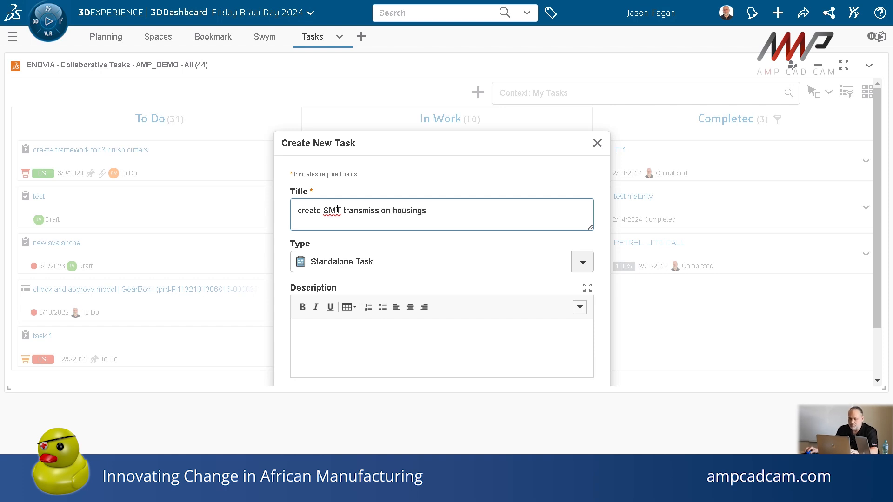
scroll(523, 320, "down", 2)
left_click(531, 352)
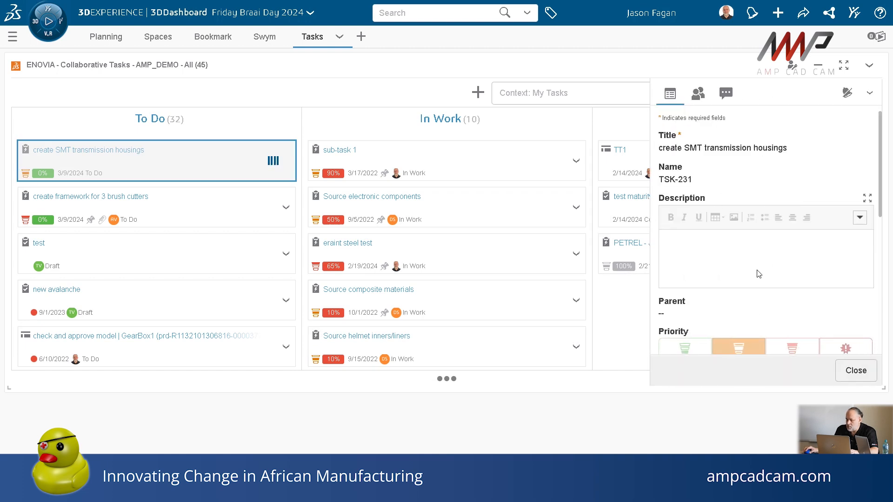
Describe the new task as "create some housings to protect the transmissions" and set its priority to the red third level
left_click(713, 259)
type("creat e")
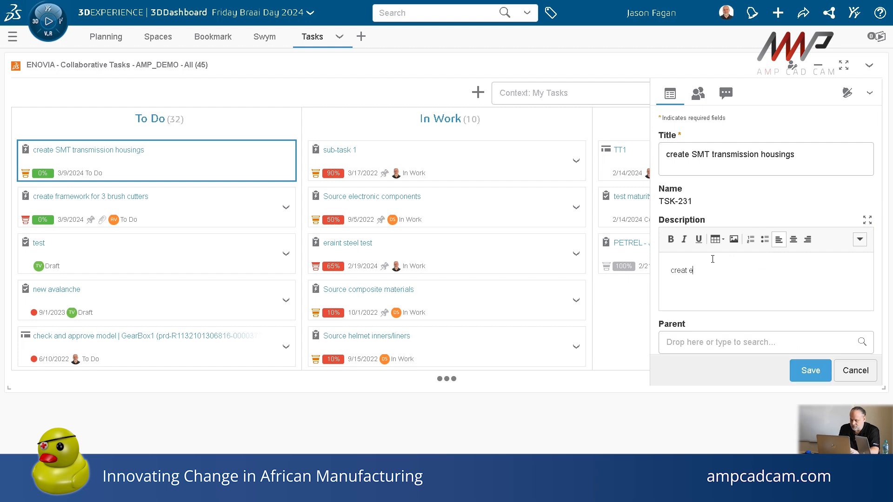
type("some housings to protect the transm")
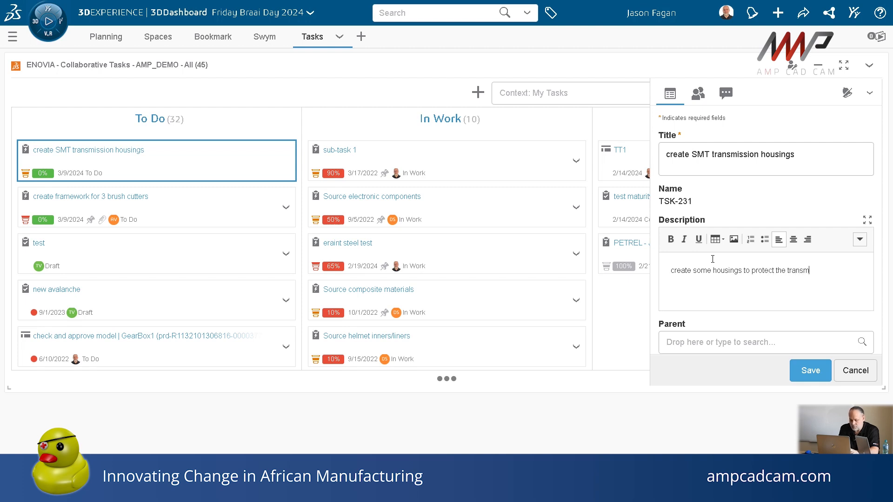
type("ons")
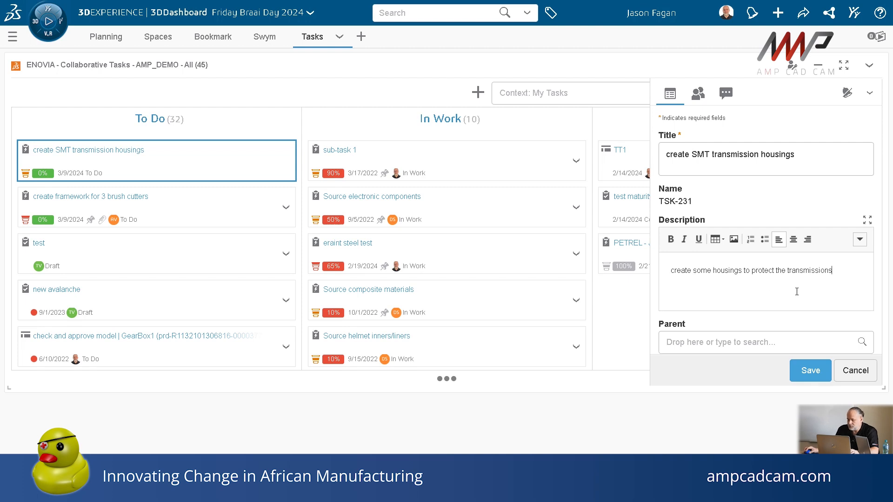
scroll(796, 291, "down", 3)
left_click(792, 268)
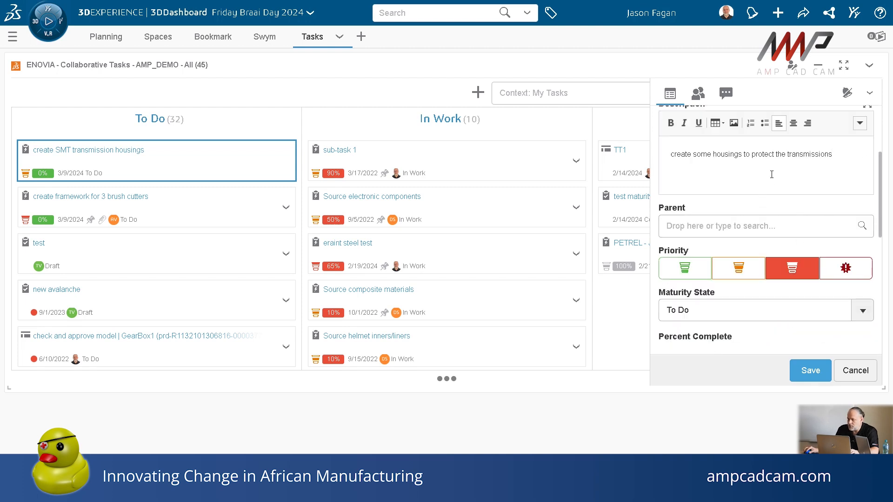
Insert the image 3DPlay_Screenshot (4).png from Downloads below the text in the task's description
left_click(847, 158)
key("Return")
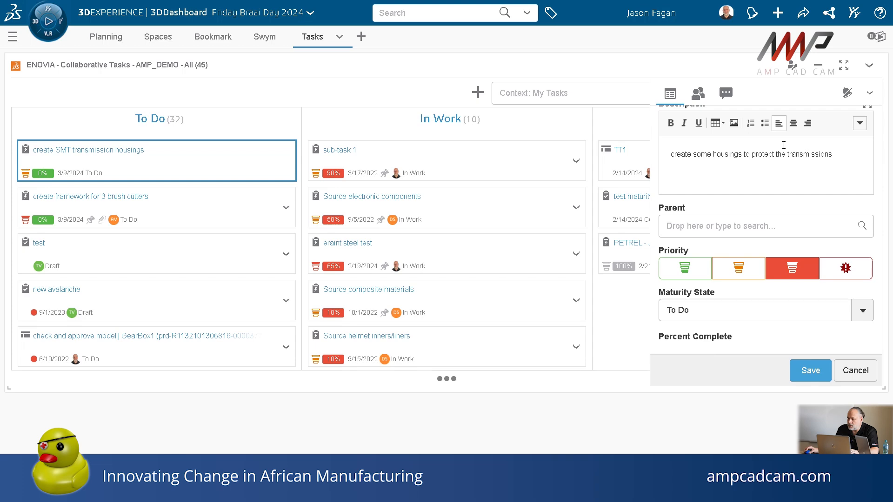
left_click(734, 123)
left_click(472, 201)
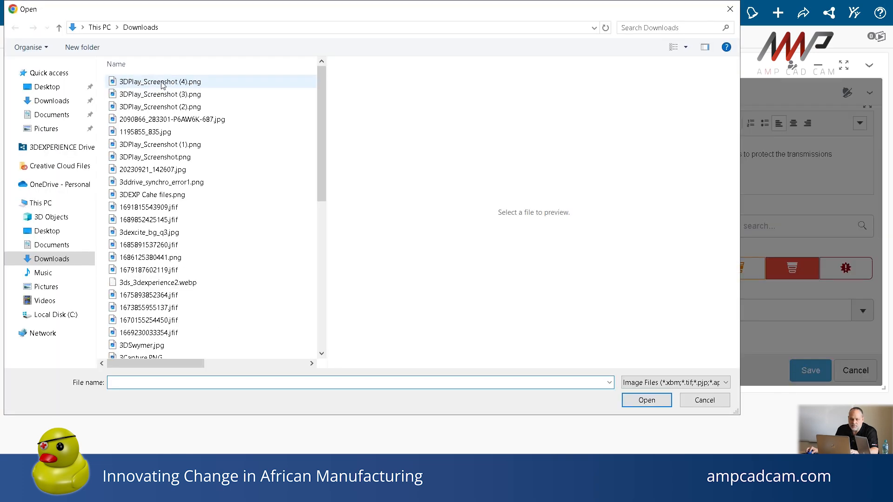
left_click(214, 82)
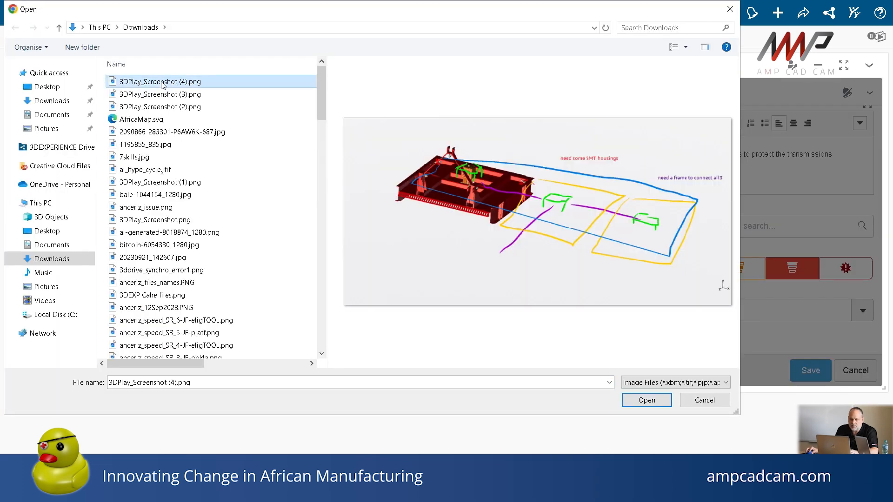
left_click(646, 400)
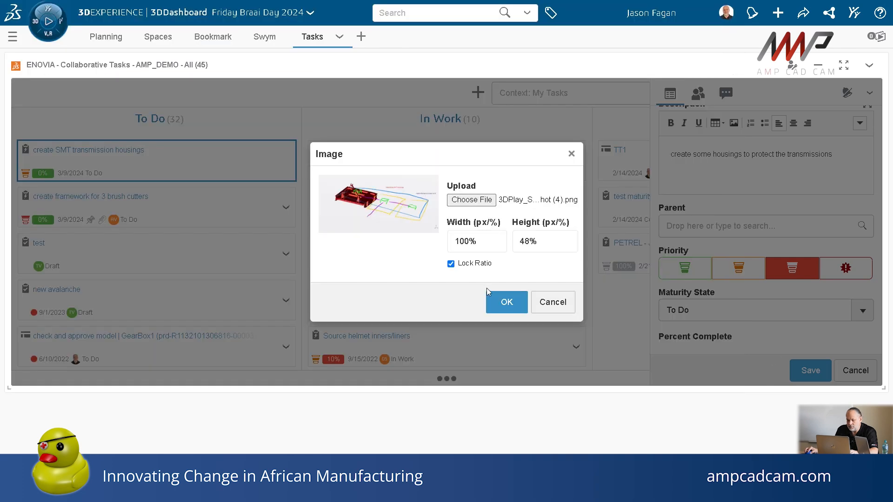
left_click(507, 303)
Set the transmission housings task's repository for file upload to AMP_DEMO
scroll(786, 293, "down", 5)
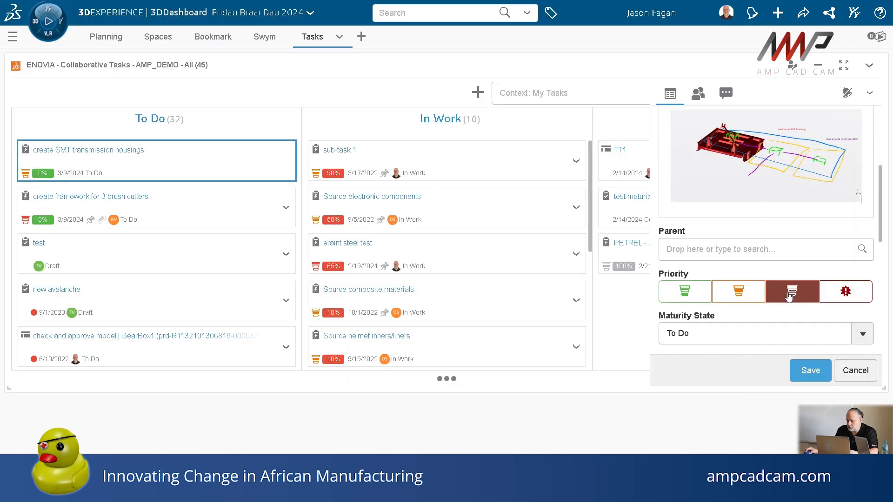
scroll(809, 275, "down", 4)
left_click(732, 335)
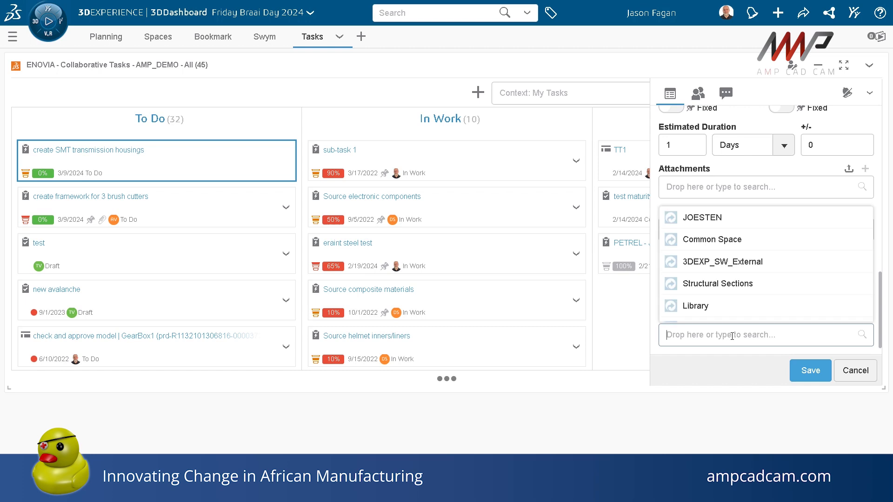
type("am")
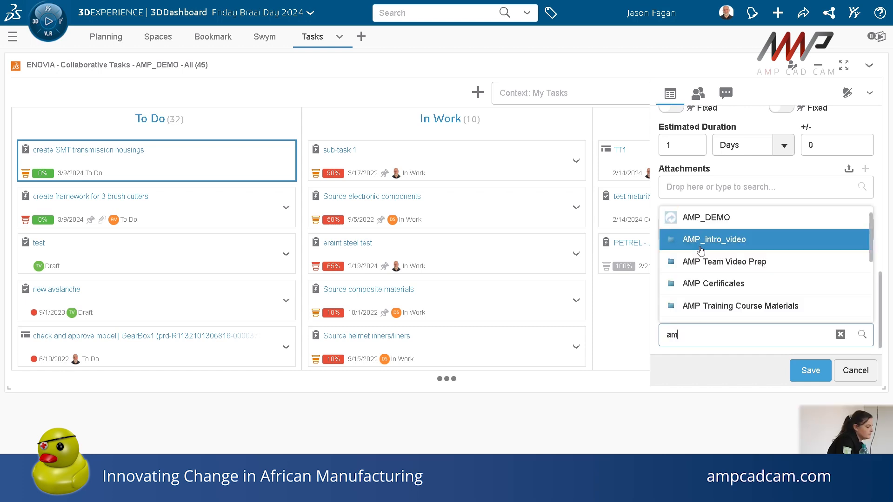
left_click(714, 219)
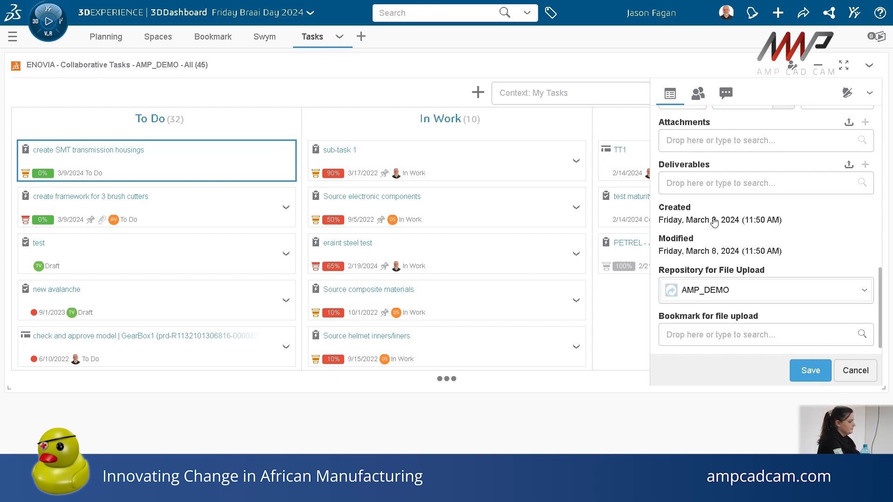
Attach 3DPlay_Screenshot (4).png from Downloads to the transmission housings task and fix its planned end date
scroll(875, 316, "up", 4)
scroll(874, 316, "down", 1)
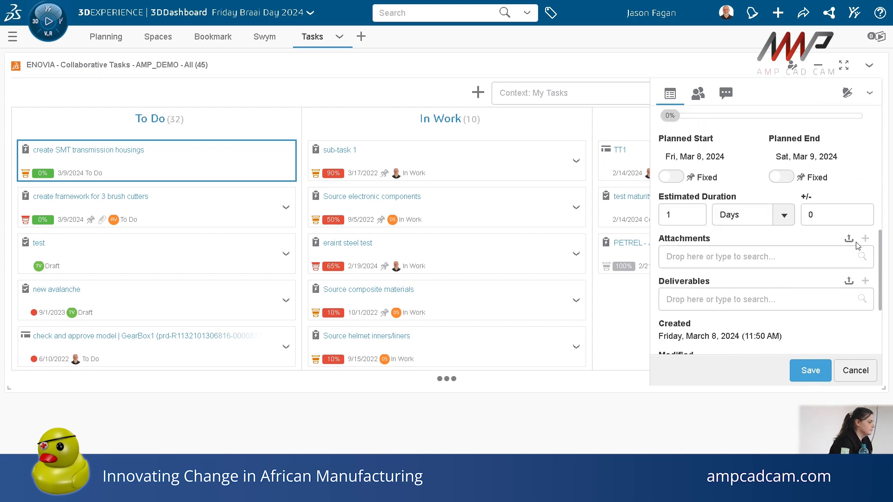
left_click(849, 238)
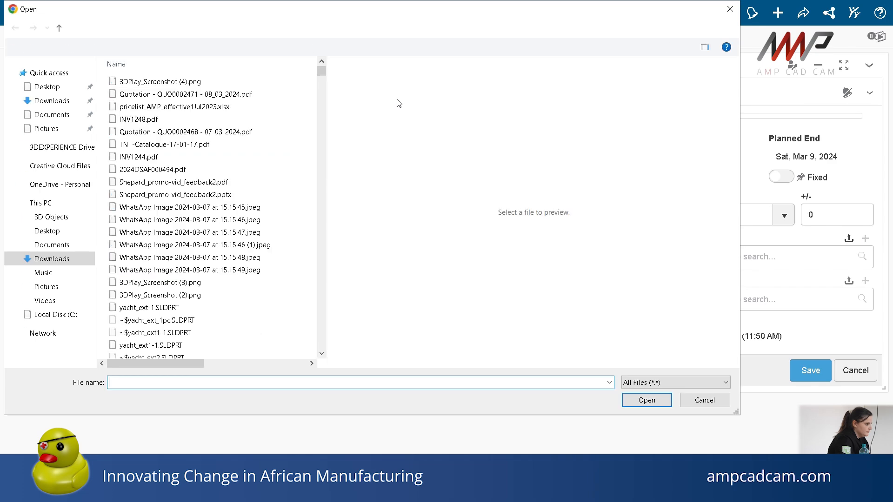
left_click(162, 82)
left_click(647, 400)
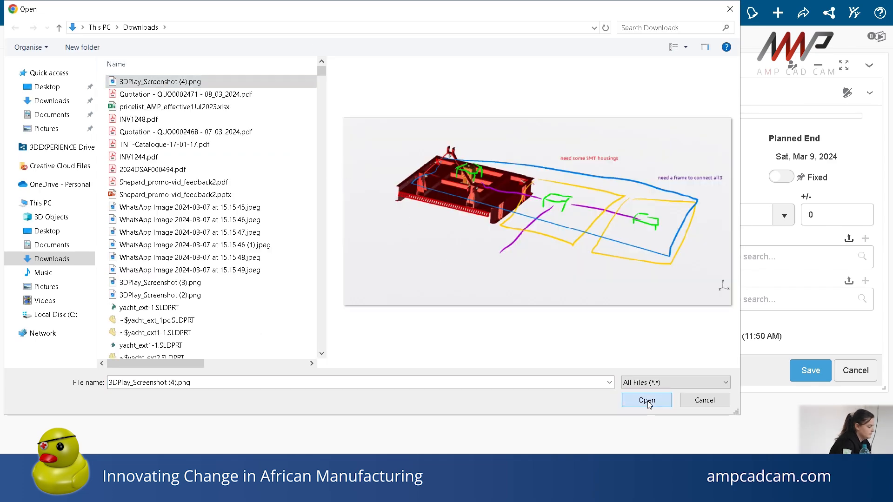
left_click(781, 177)
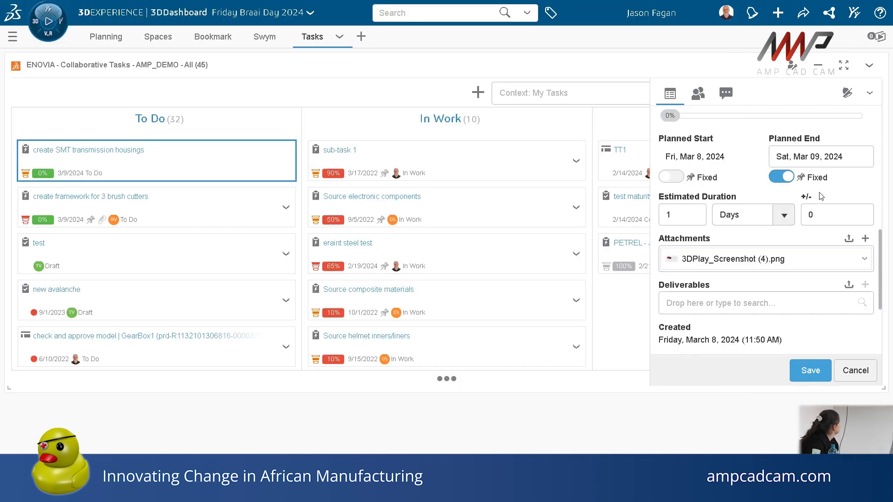
Search for the responsible colleague by first name and add them as assignee of the transmission housings task
scroll(791, 203, "up", 2)
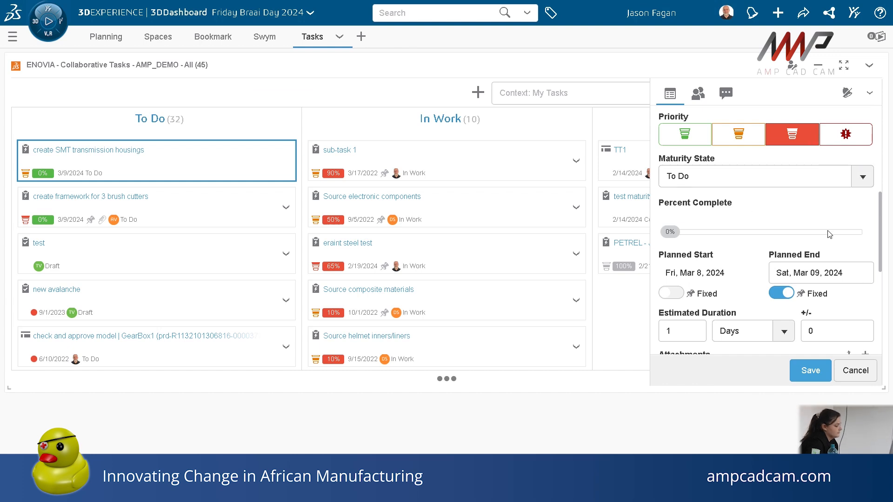
scroll(828, 231, "down", 3)
scroll(818, 219, "up", 6)
left_click(697, 96)
left_click(706, 141)
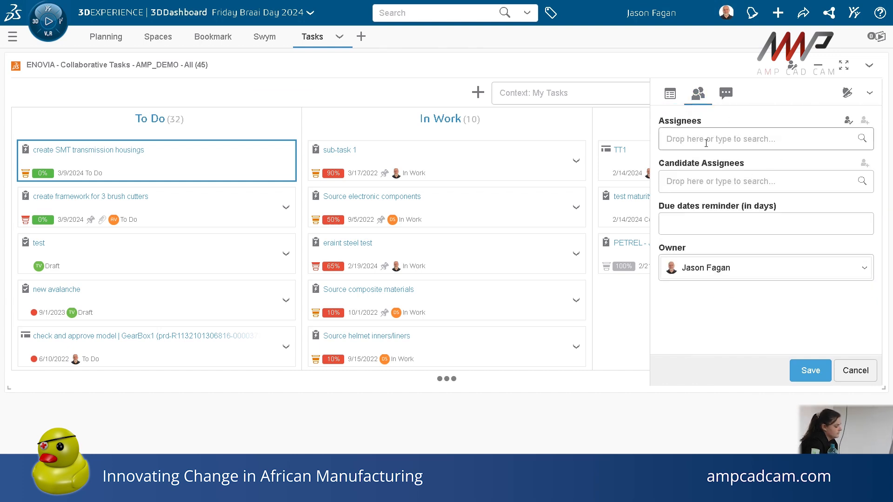
type("donelle")
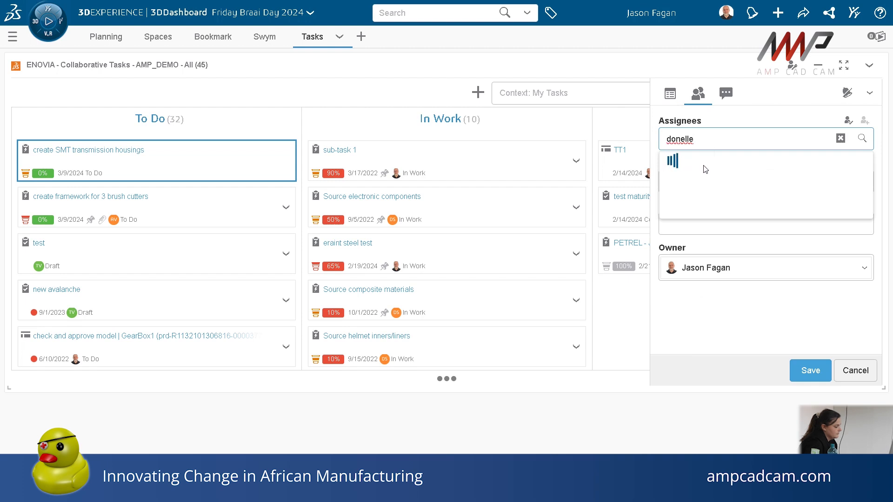
left_click(721, 165)
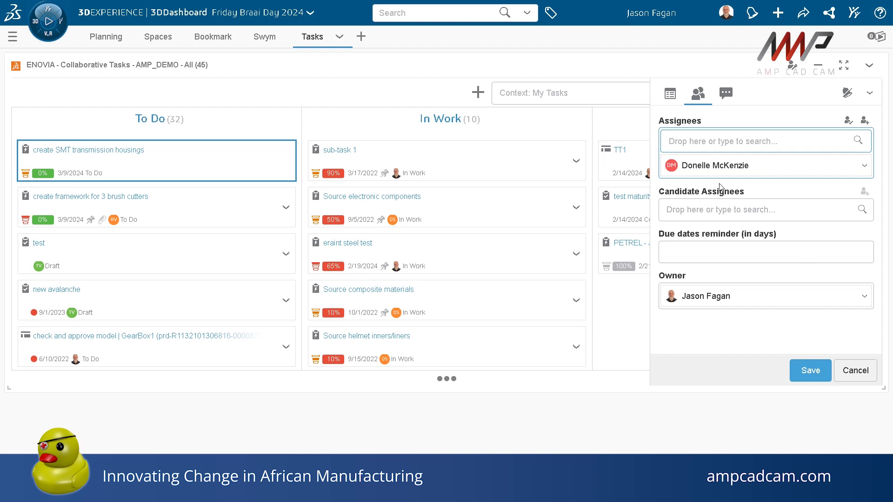
Review the transmission housings task's properties and comments, and save the task
left_click(670, 94)
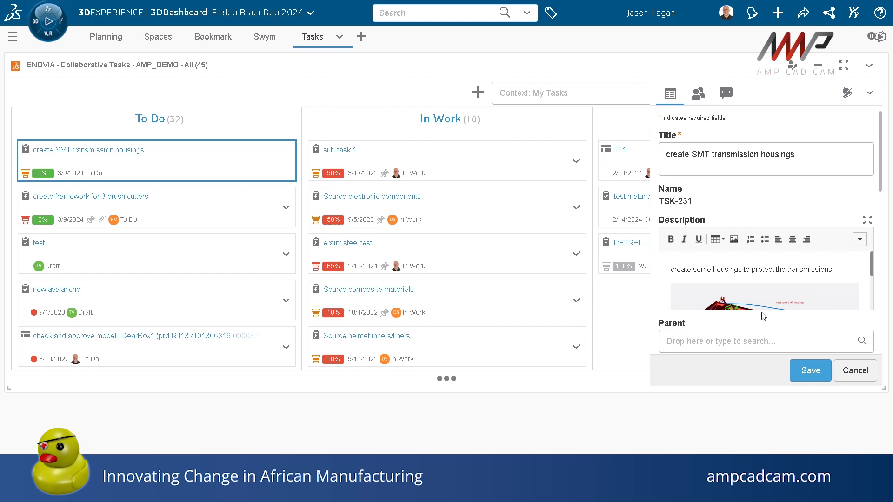
scroll(744, 153, "down", 5)
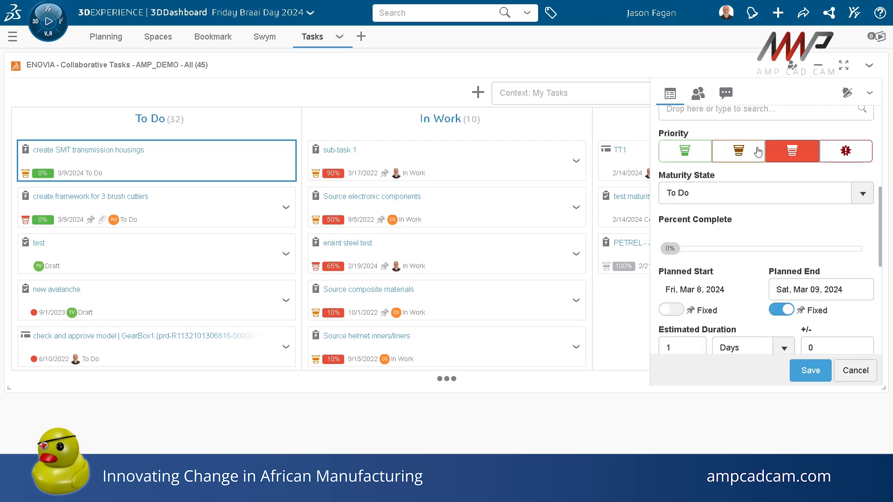
scroll(744, 163, "down", 1)
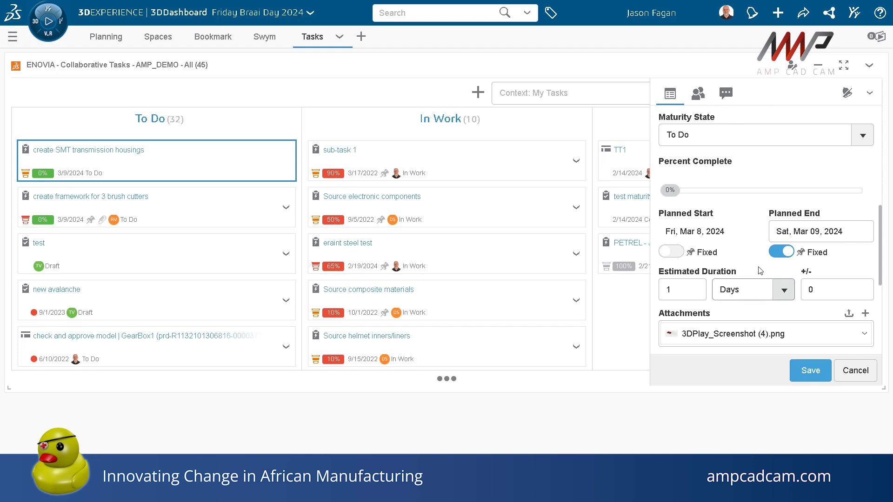
scroll(769, 251, "down", 2)
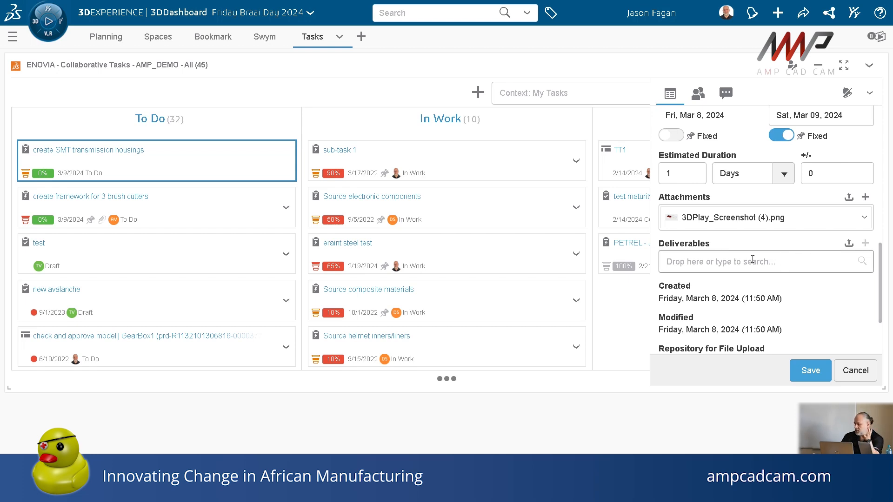
left_click(728, 97)
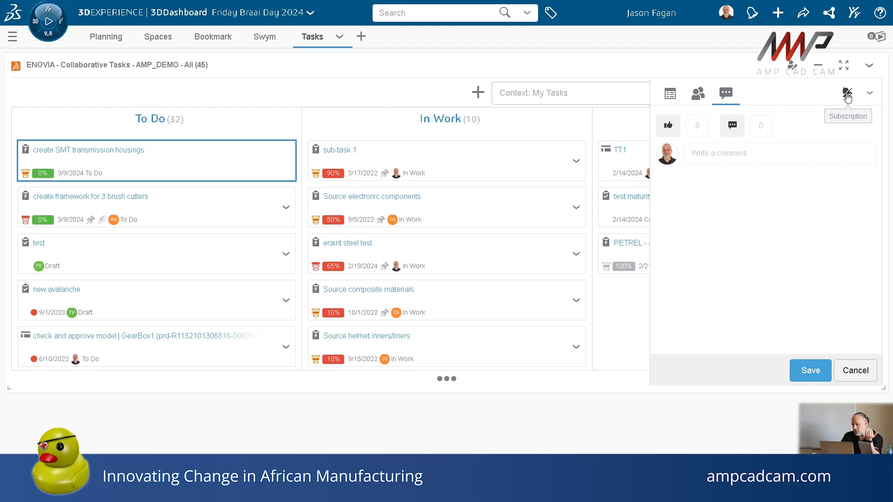
left_click(809, 370)
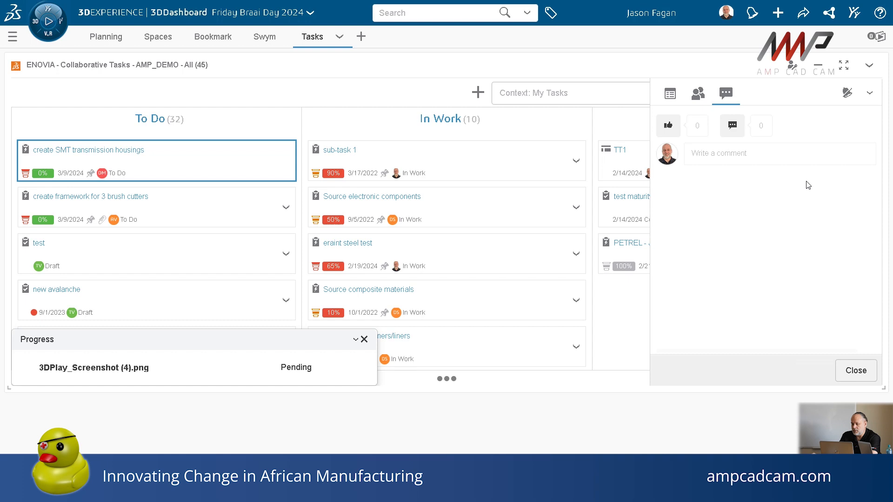